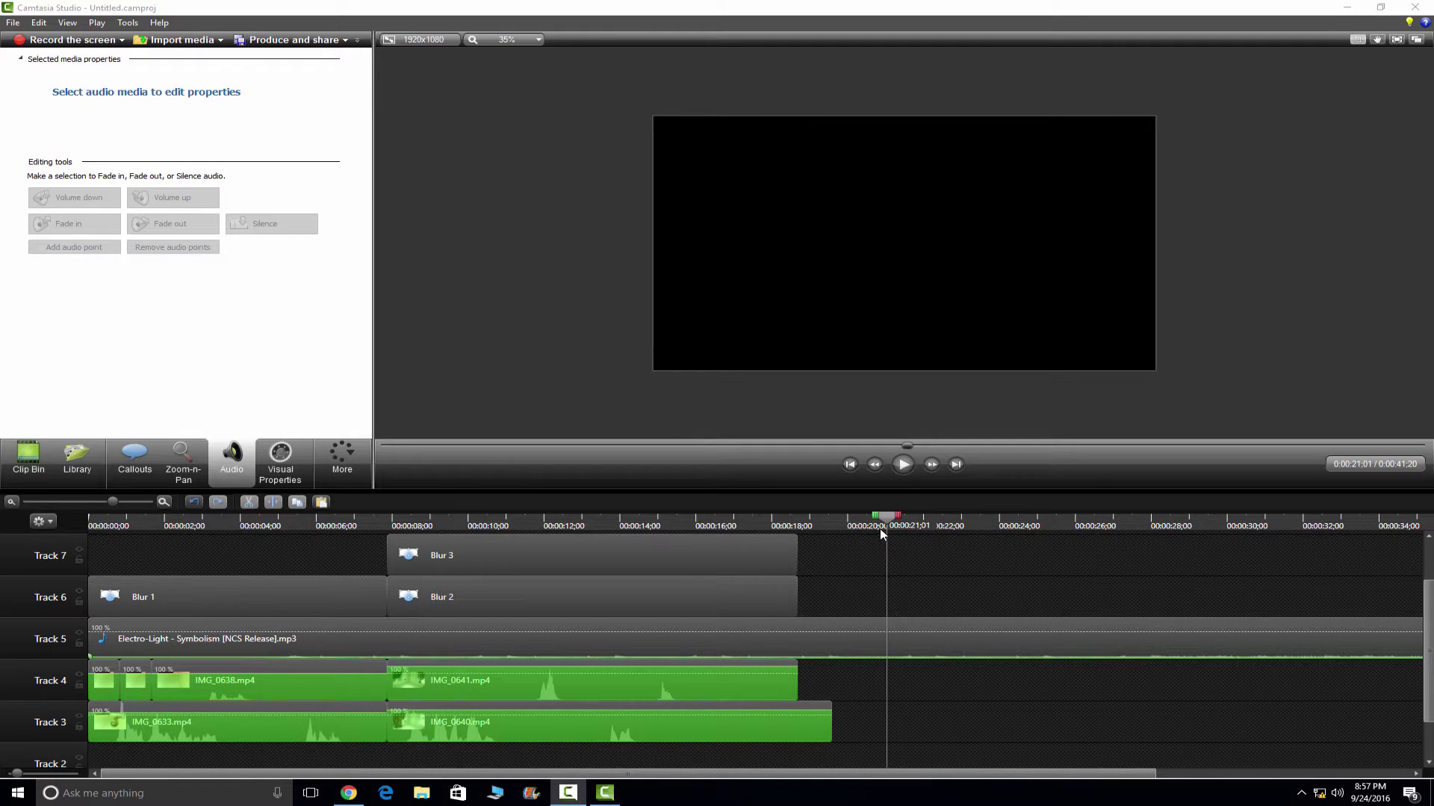
Return the playhead to the start of the timeline and display the project's Clip Bin.
left_click_drag(888, 521, 1, 523)
left_click(27, 470)
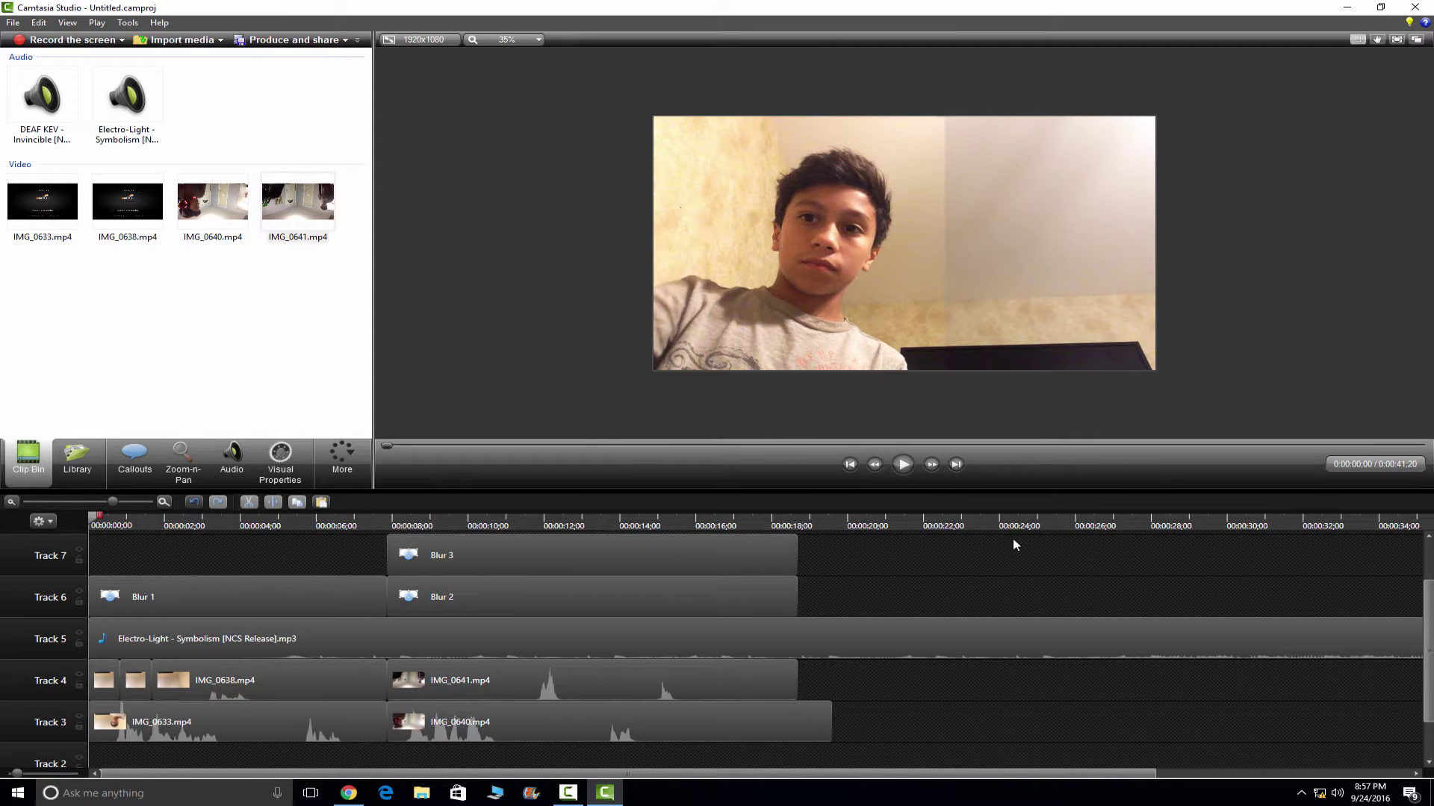
Minimize the open windows and preview the desktop videos IMG_0641, IMG_0640, IMG_0633 and IMG_0638.
left_click(1352, 7)
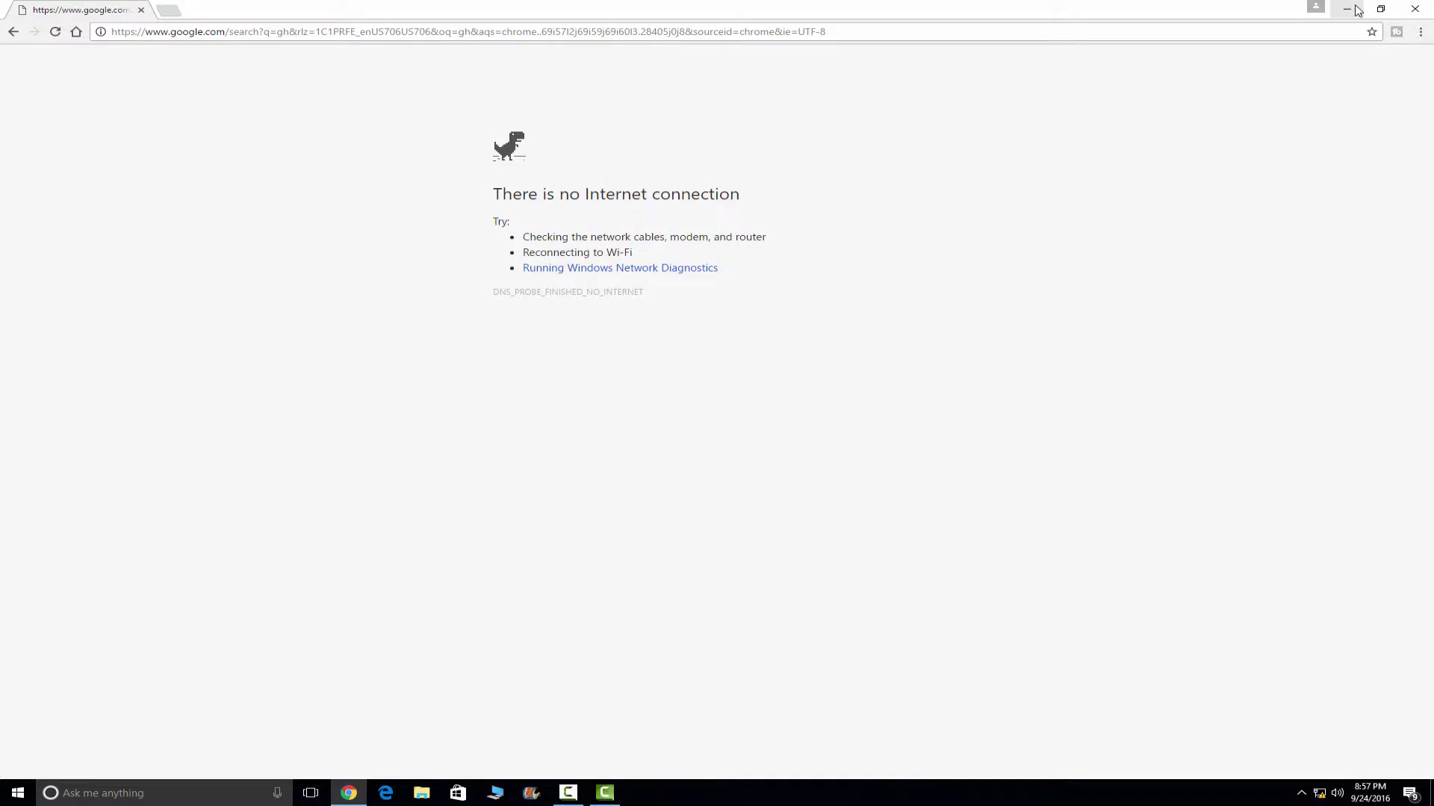
left_click(1353, 8)
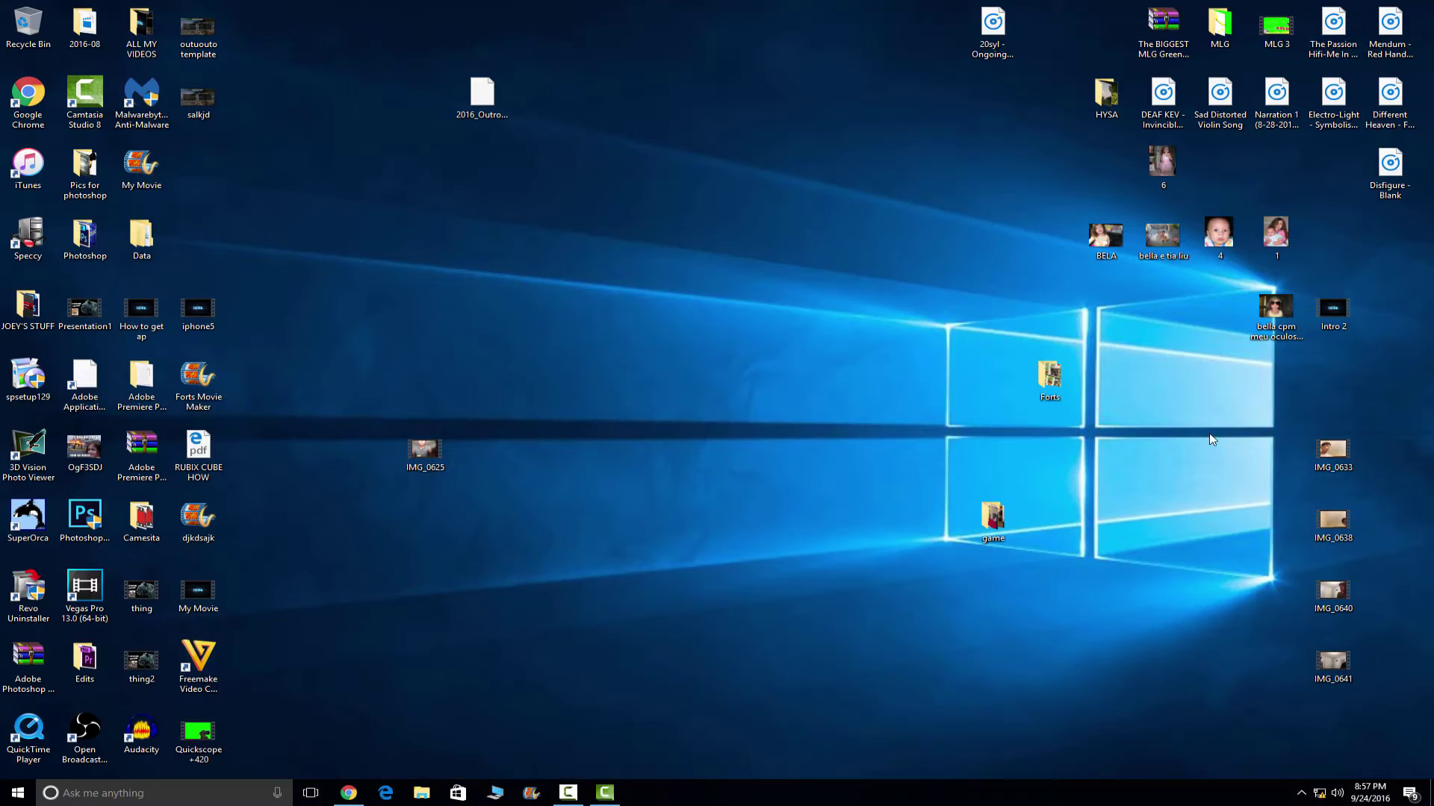
double_click(1320, 680)
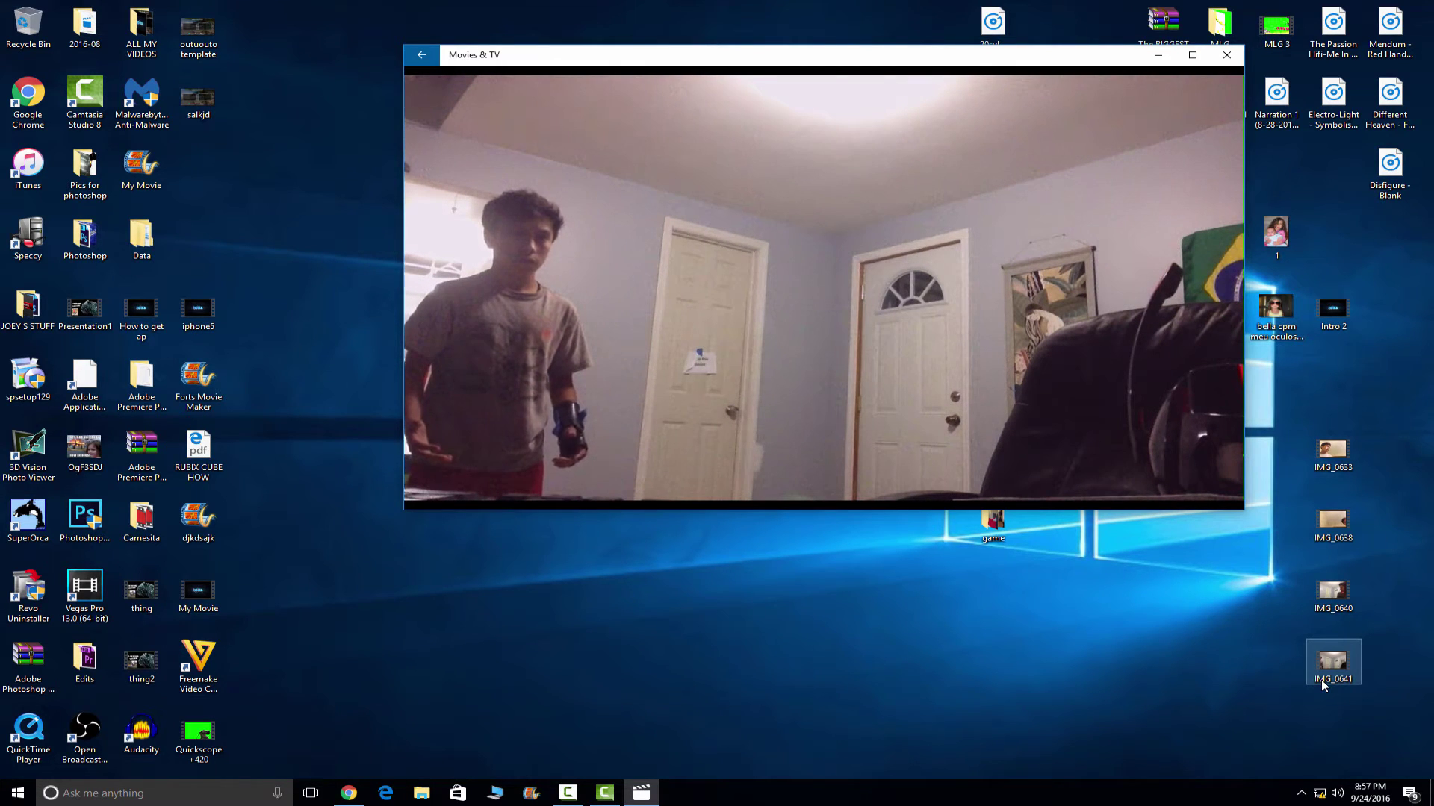
left_click(1225, 55)
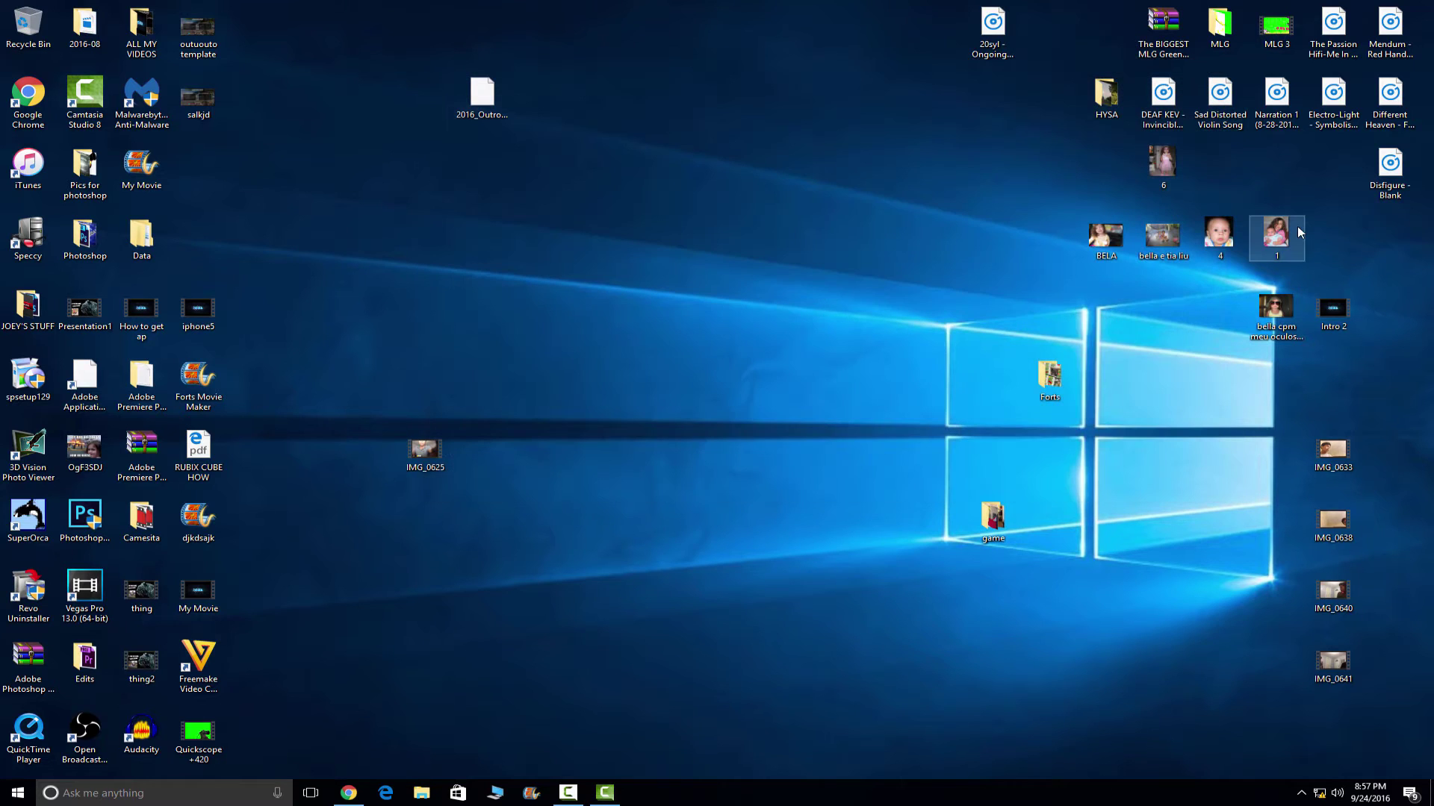
double_click(1347, 608)
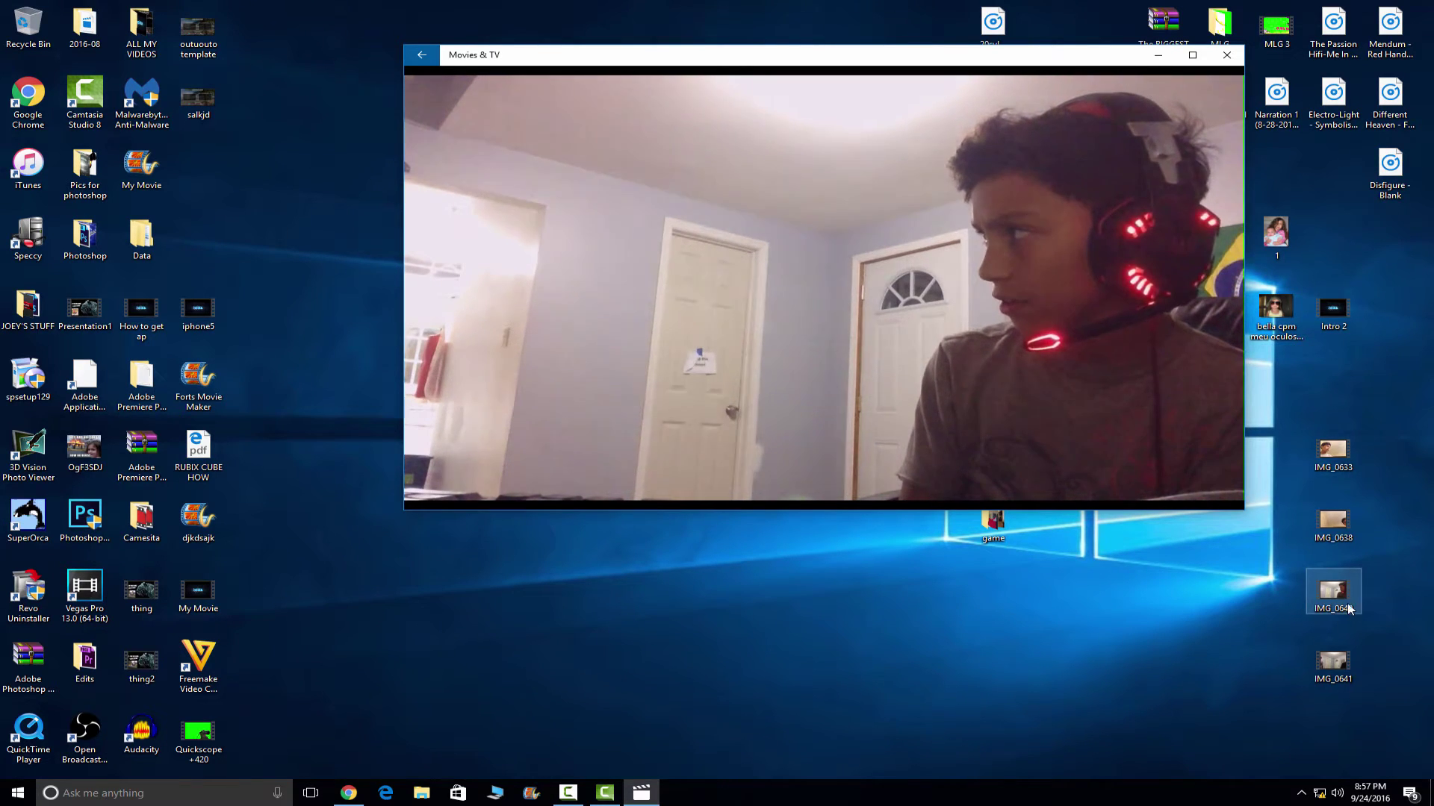
left_click(1226, 55)
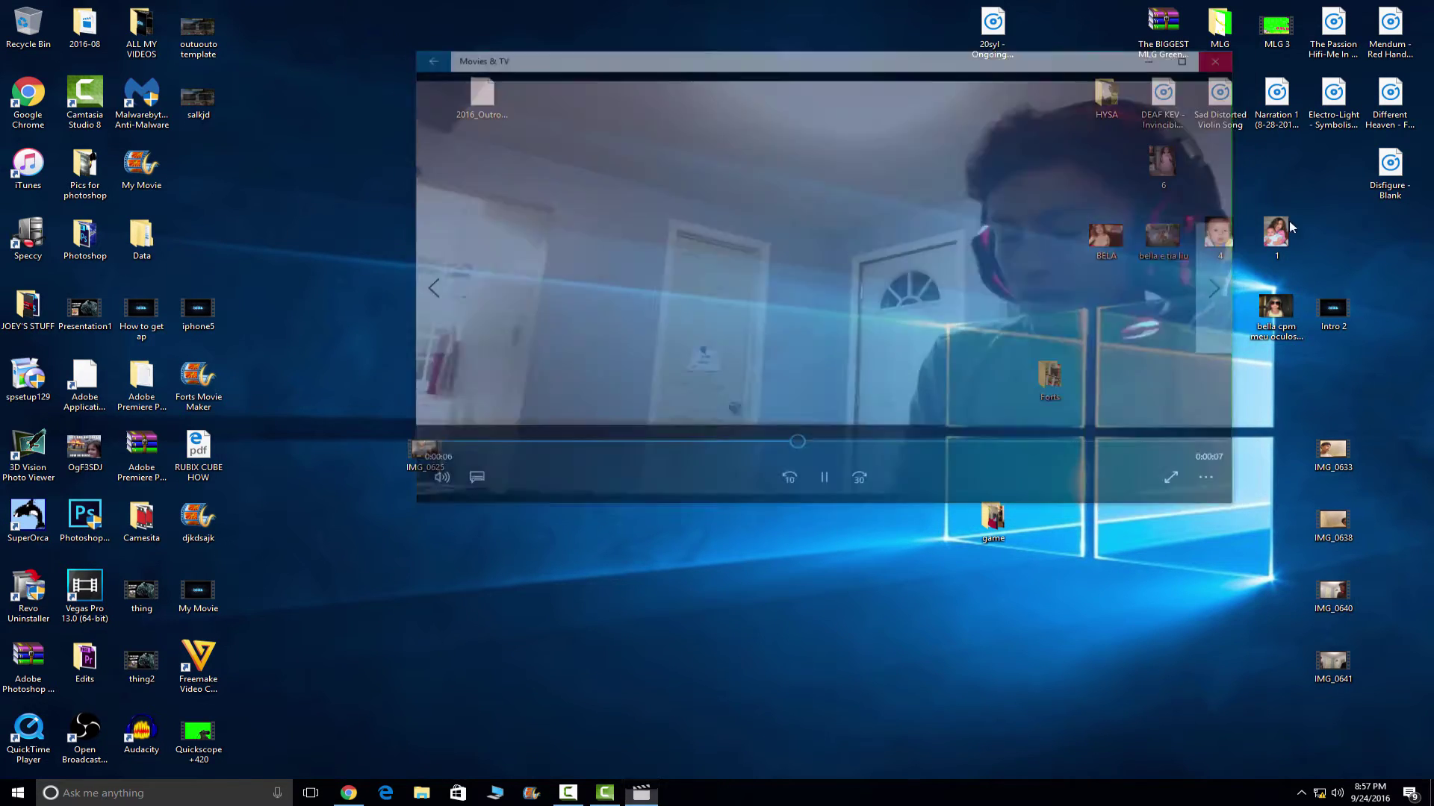
double_click(1329, 448)
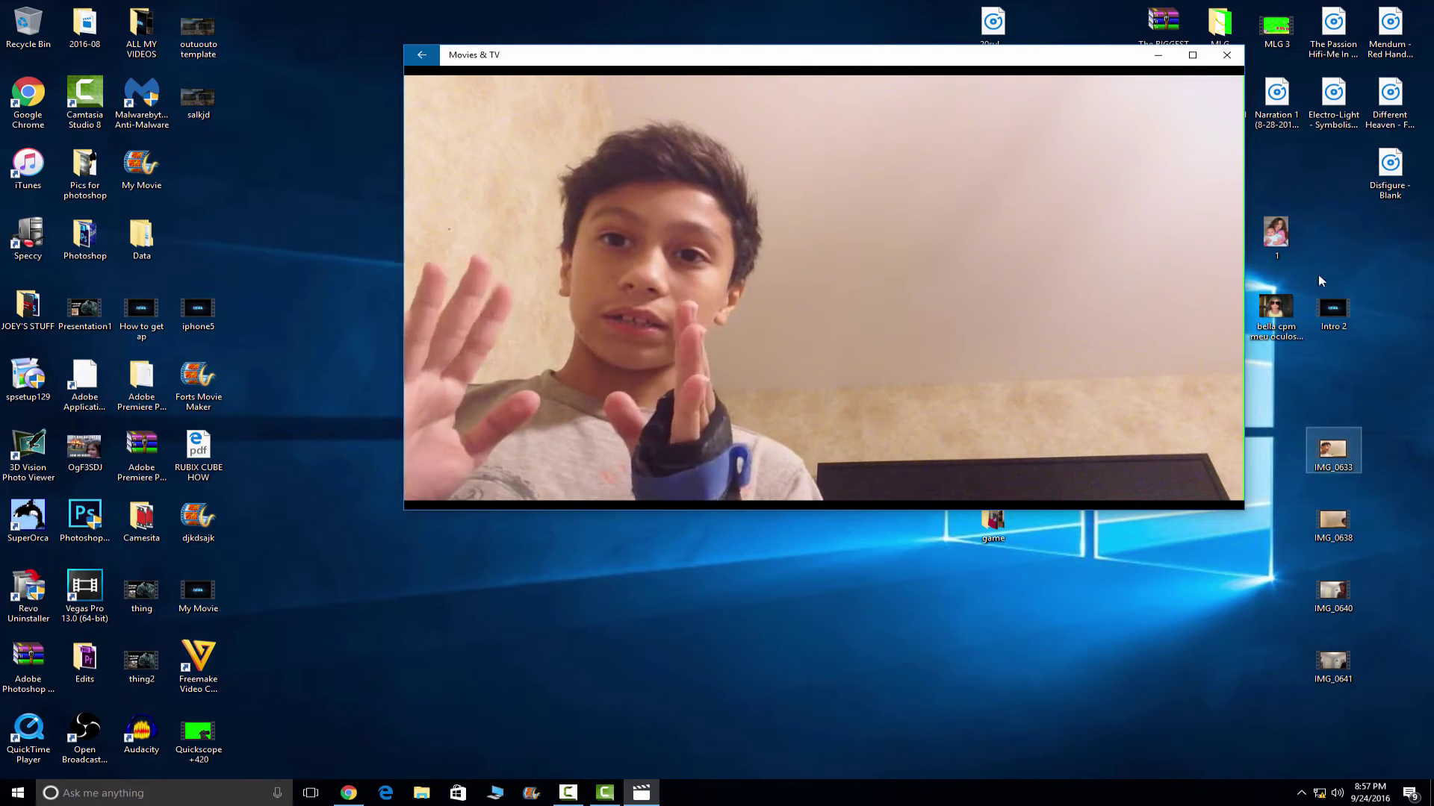
left_click(1226, 55)
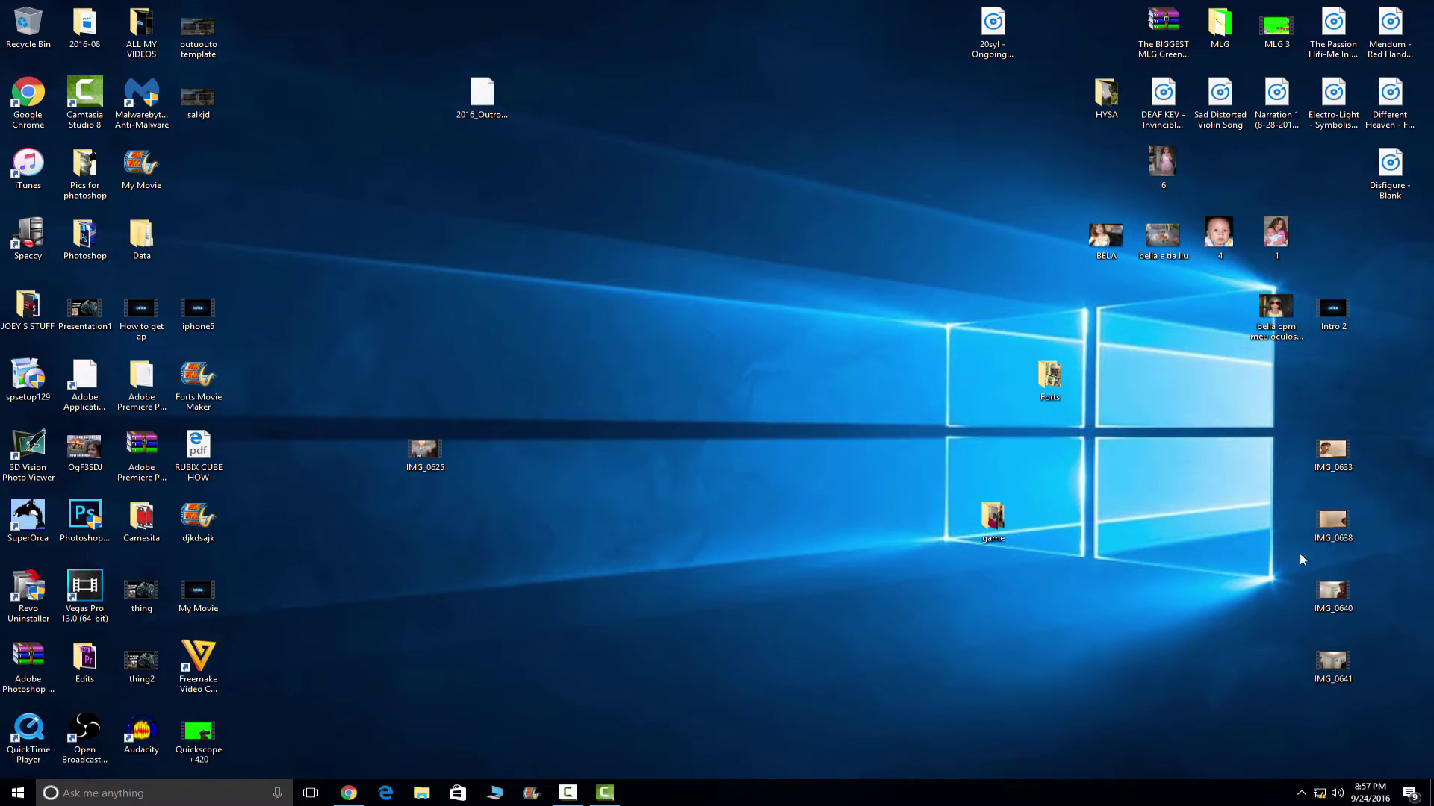
double_click(1332, 523)
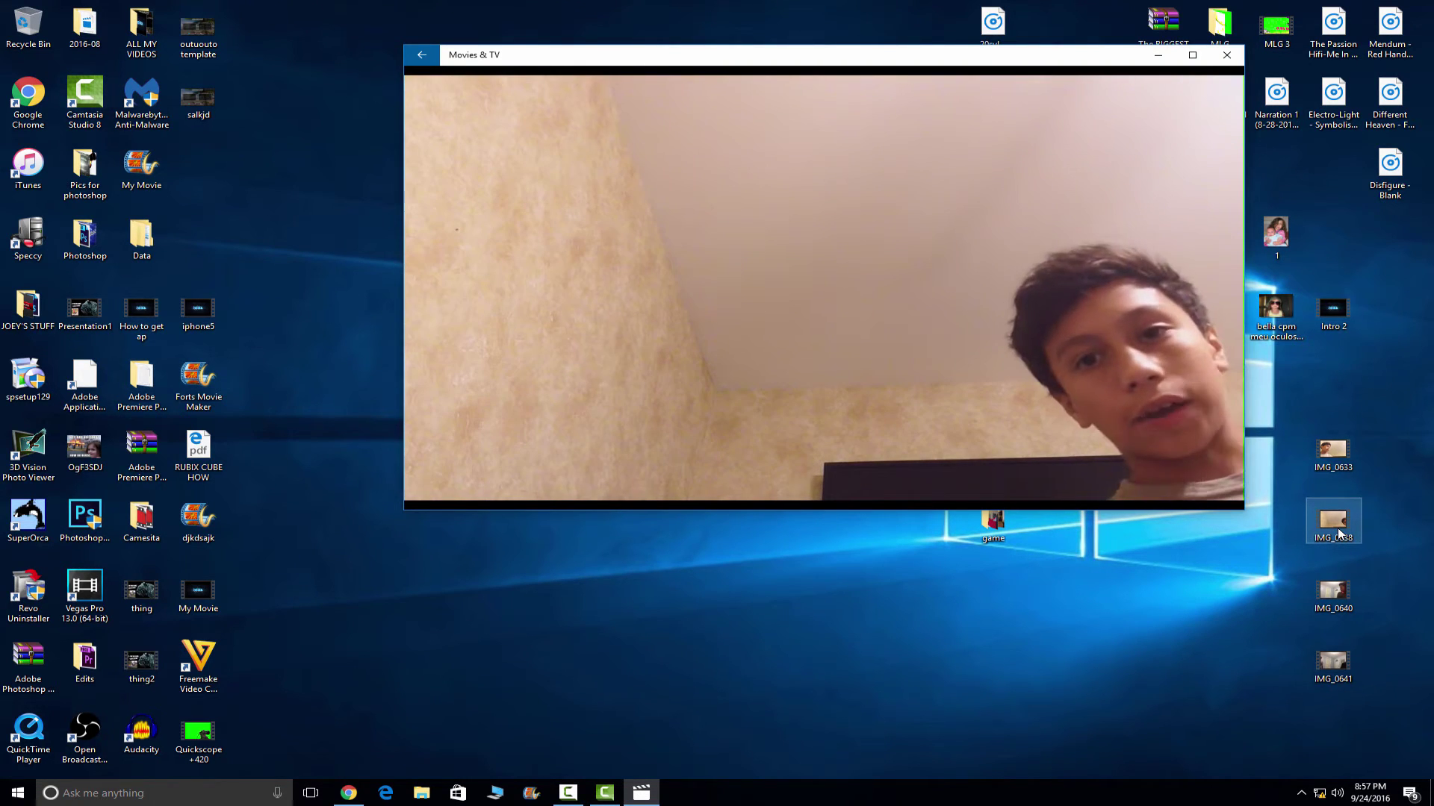
left_click(1227, 55)
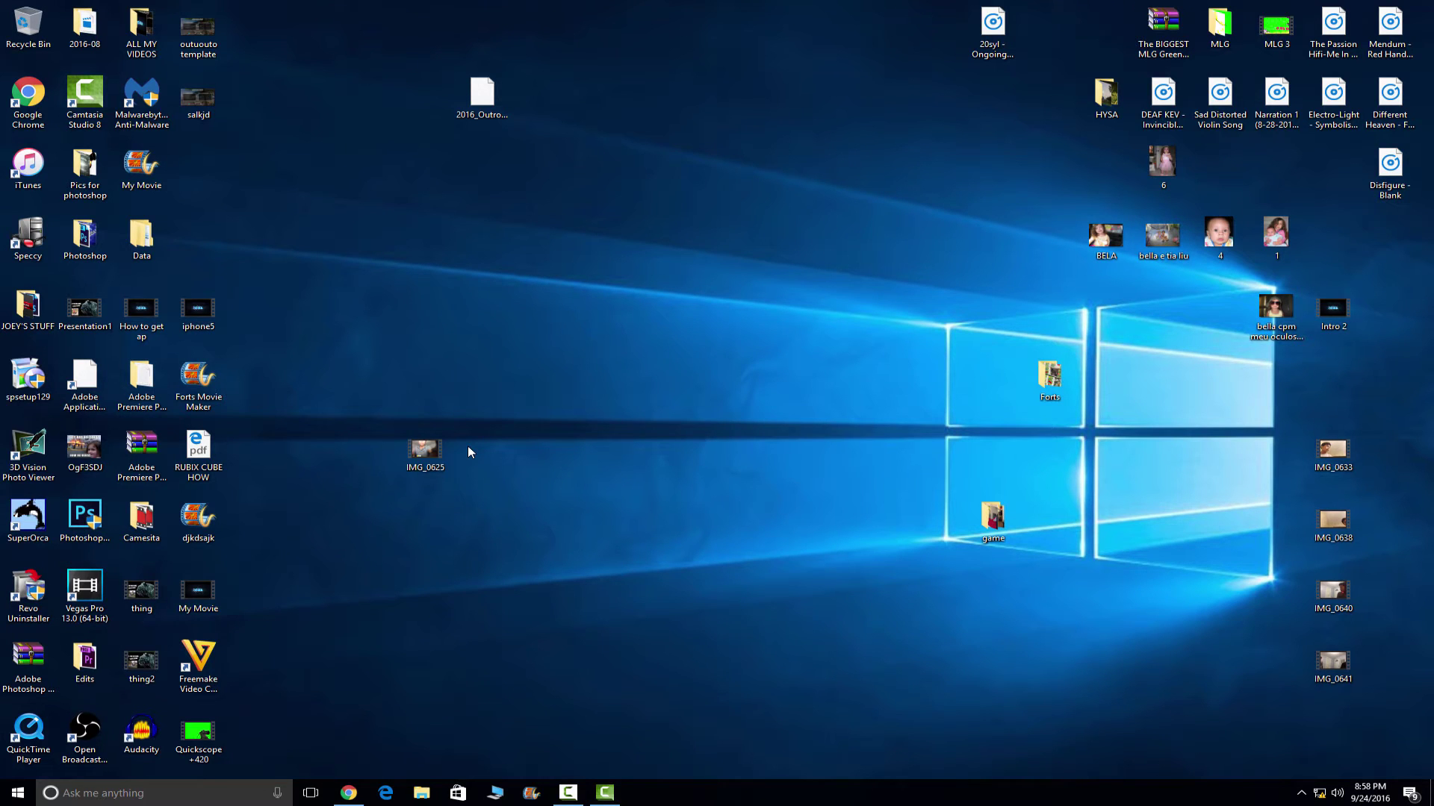
Switch to Camtasia Studio and delete every clip, callout and music track from the timeline.
left_click(361, 796)
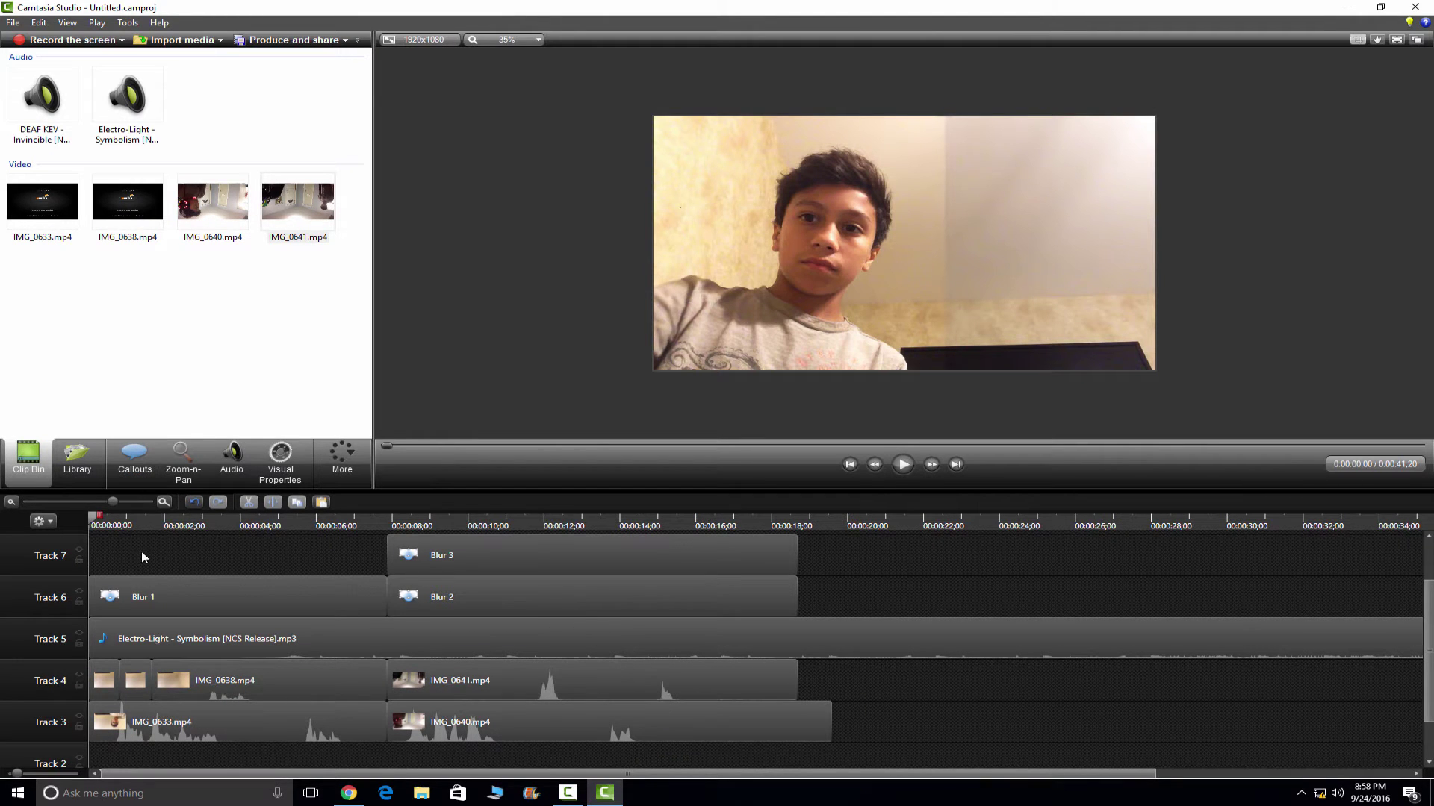
left_click_drag(178, 567, 954, 735)
right_click(841, 643)
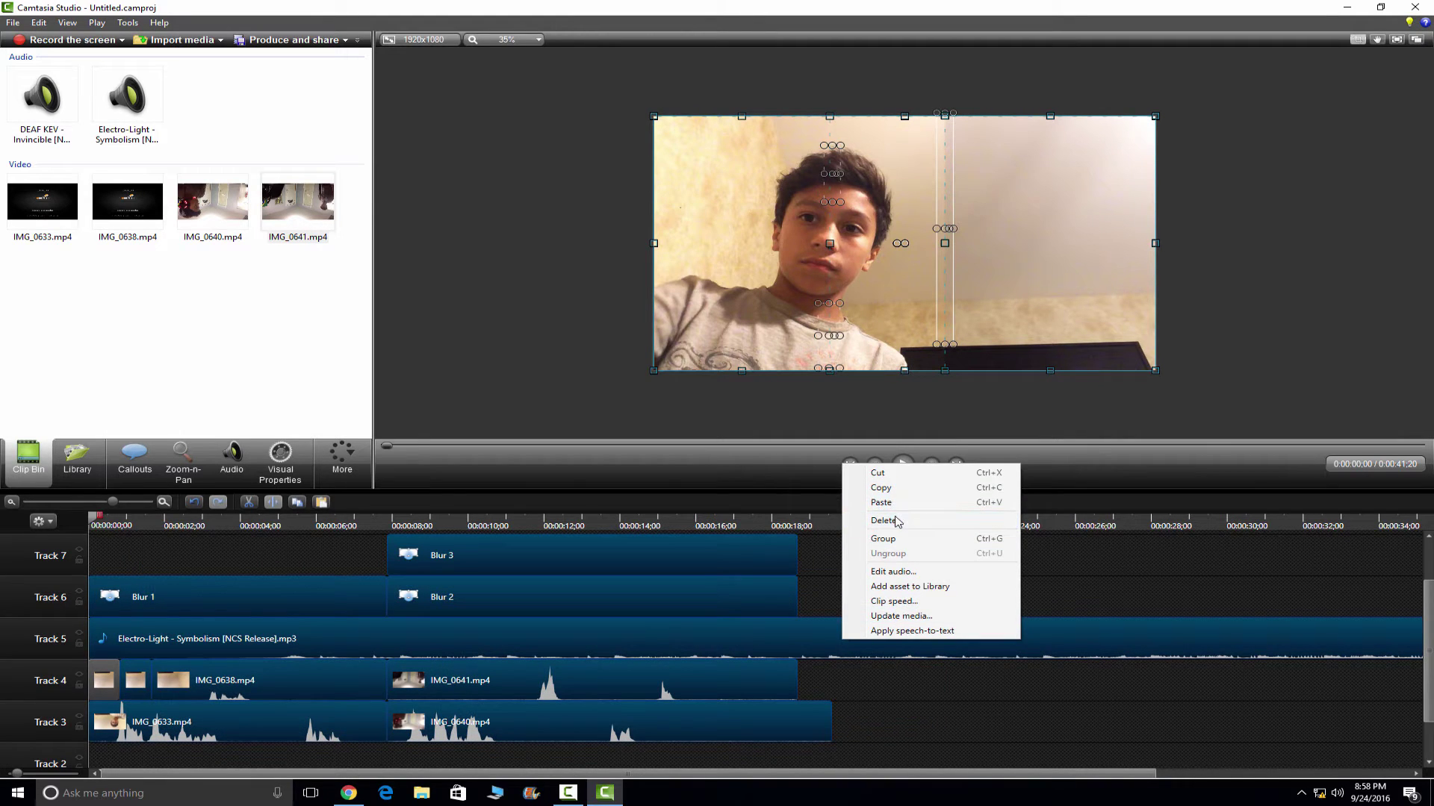
left_click(896, 522)
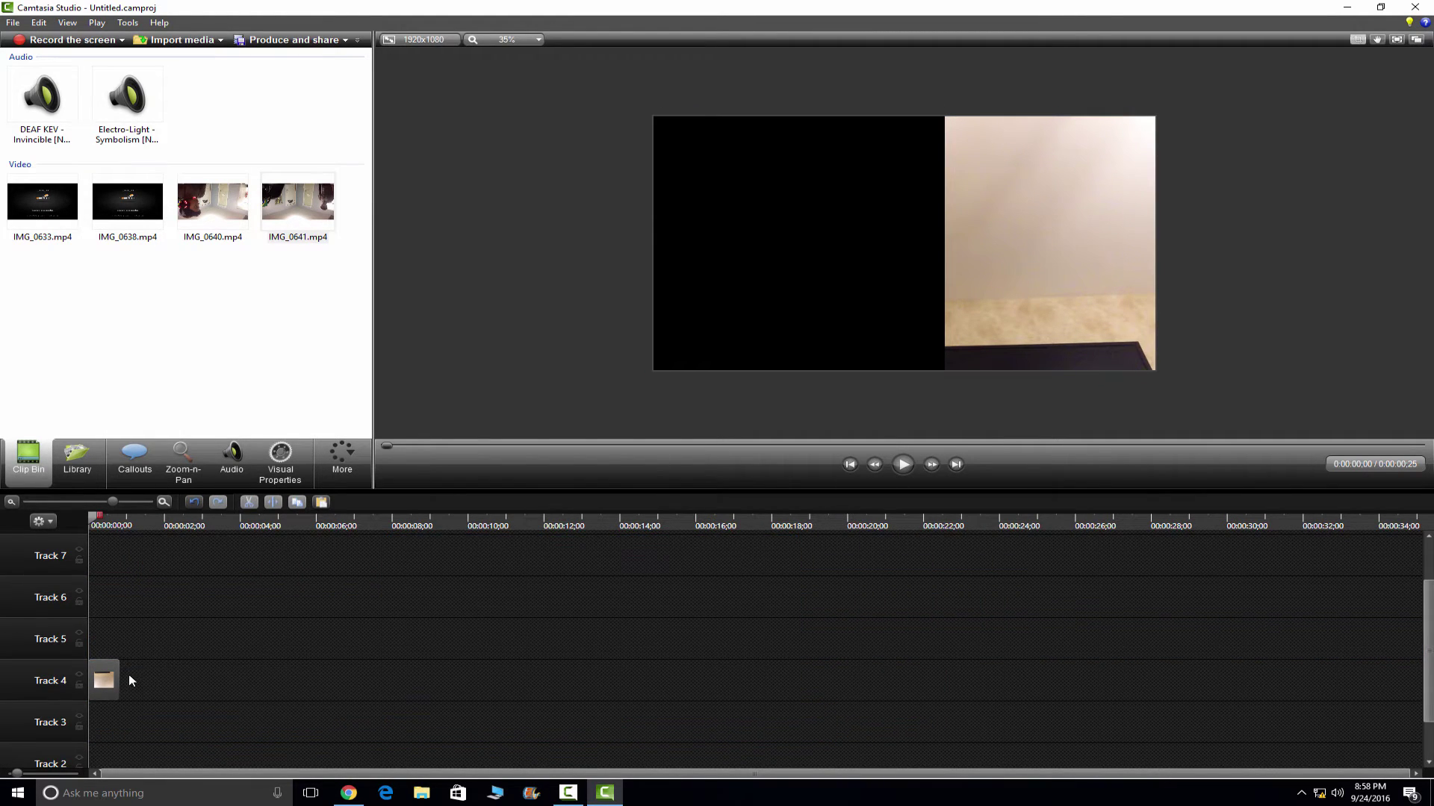
left_click(118, 682)
right_click(118, 682)
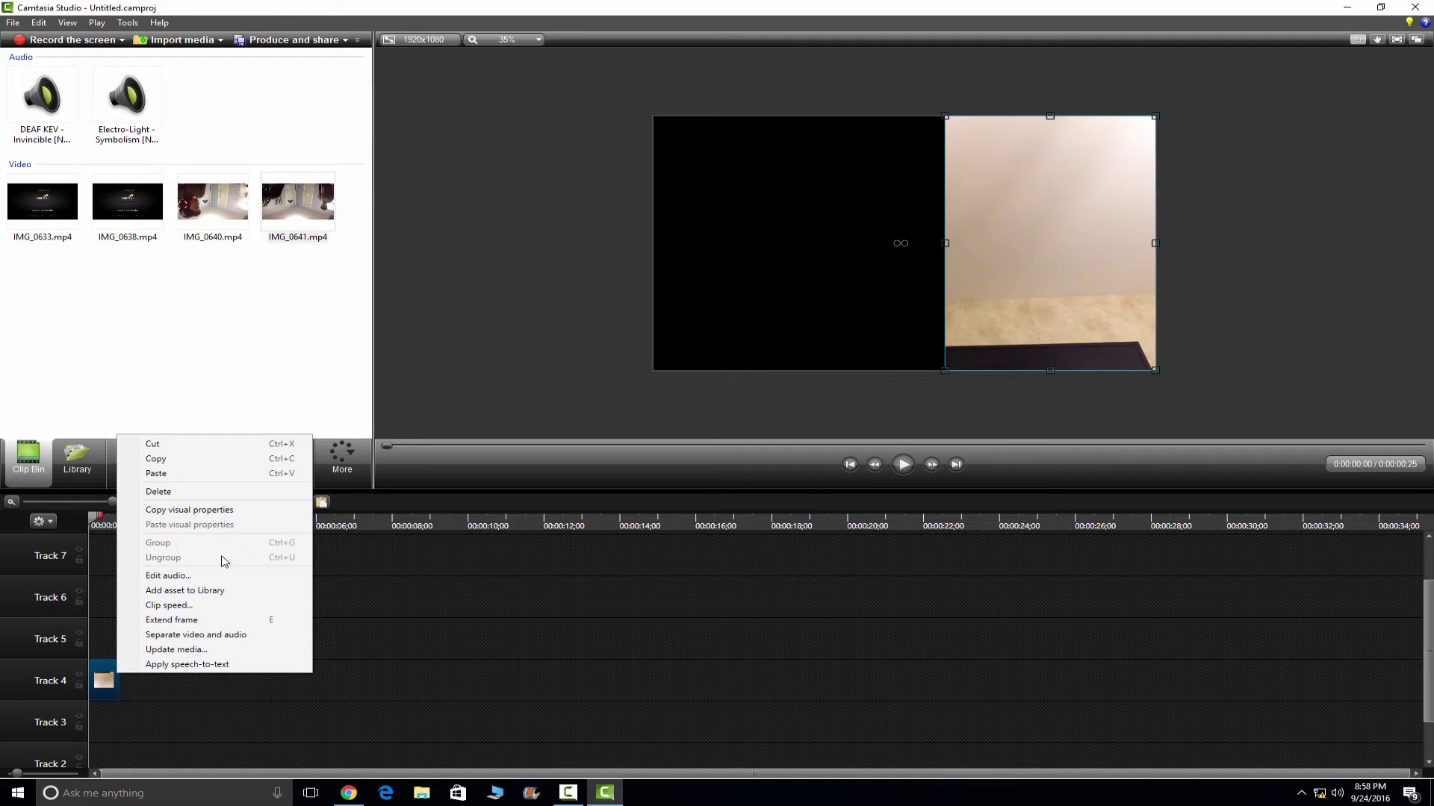
left_click(199, 489)
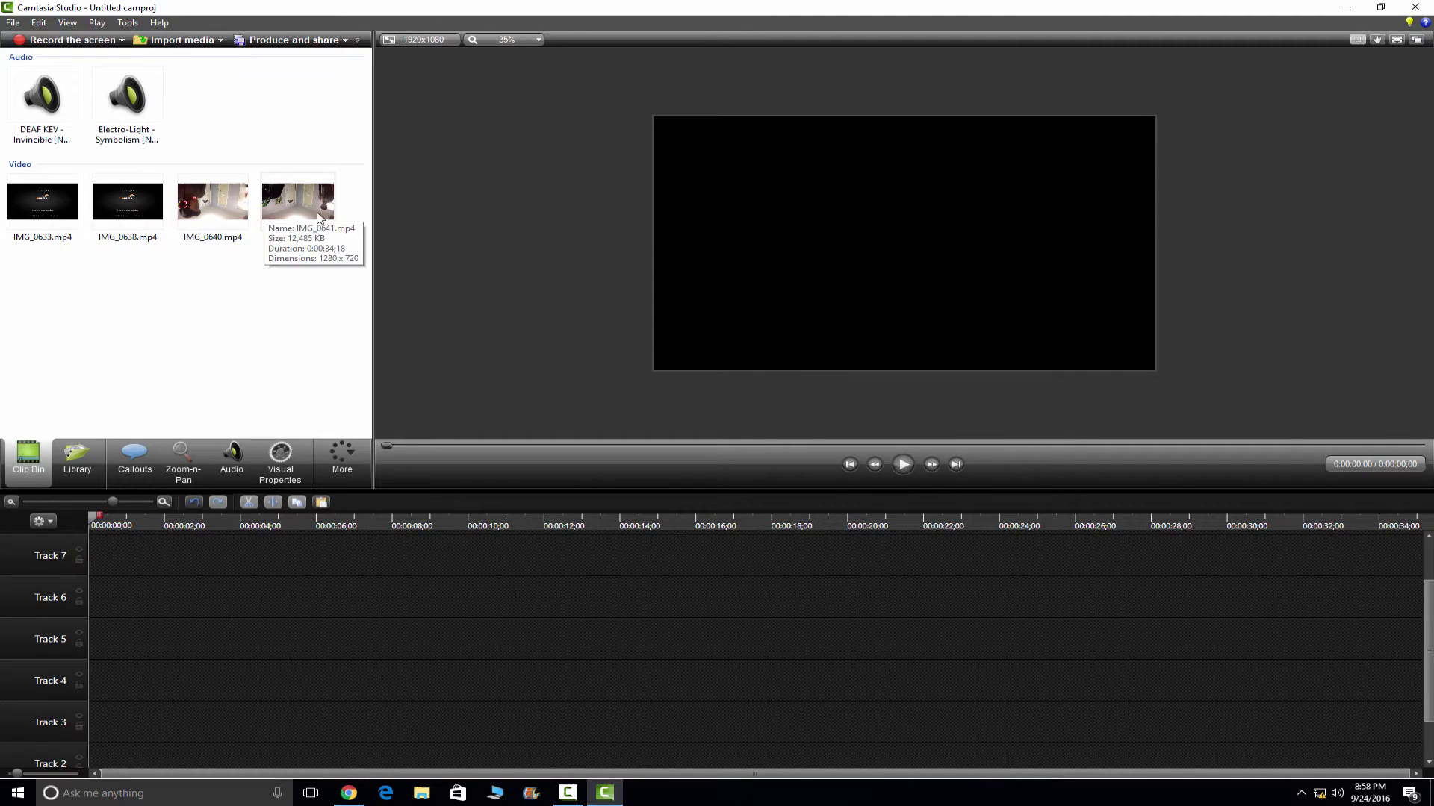
Place IMG_0633.mp4 at the start of Track 3.
left_click_drag(43, 202, 127, 416)
left_click_drag(95, 730, 73, 696)
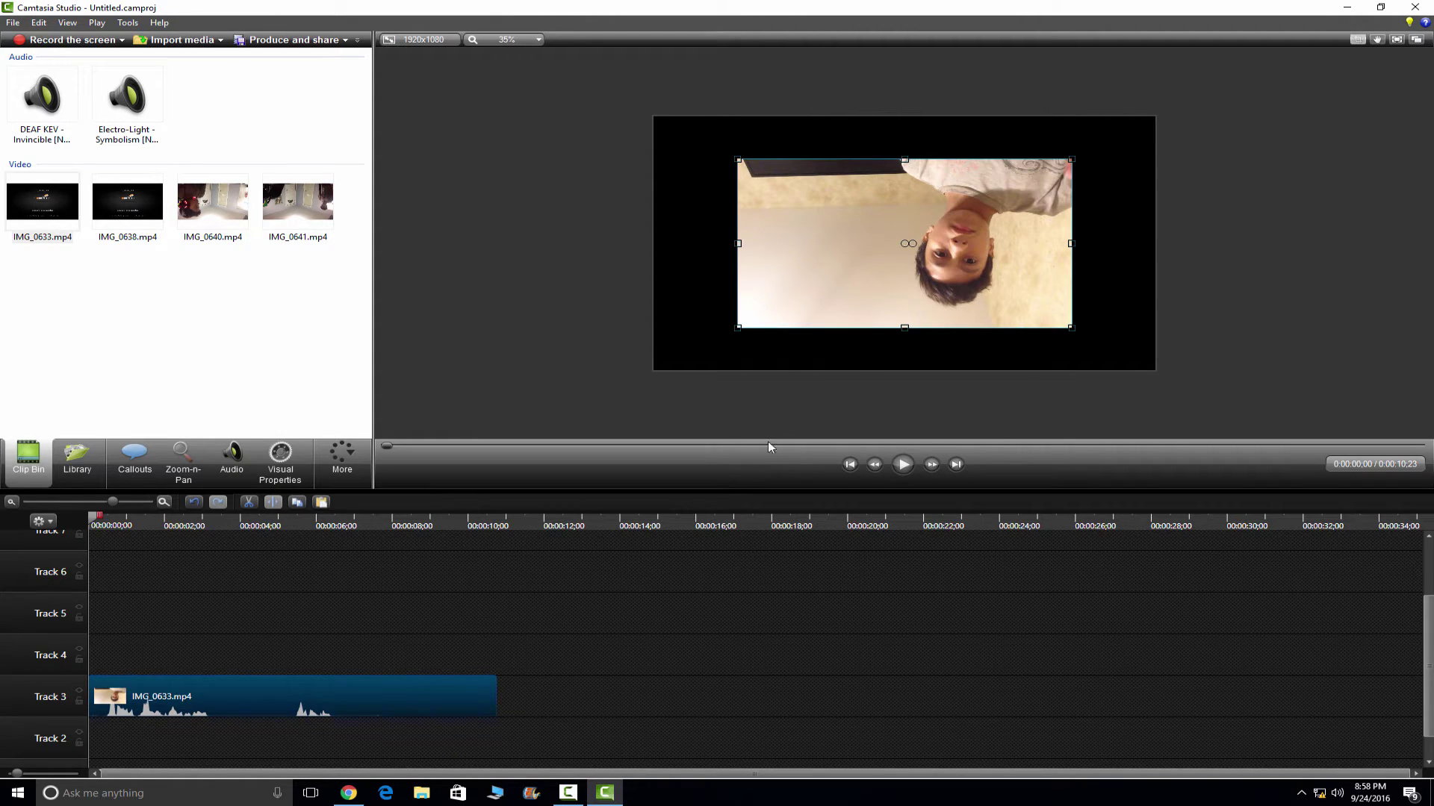
Rotate the IMG_0633.mp4 clip upright and stretch it to fill the whole canvas.
left_click_drag(918, 244, 819, 254)
left_click_drag(904, 327, 904, 368)
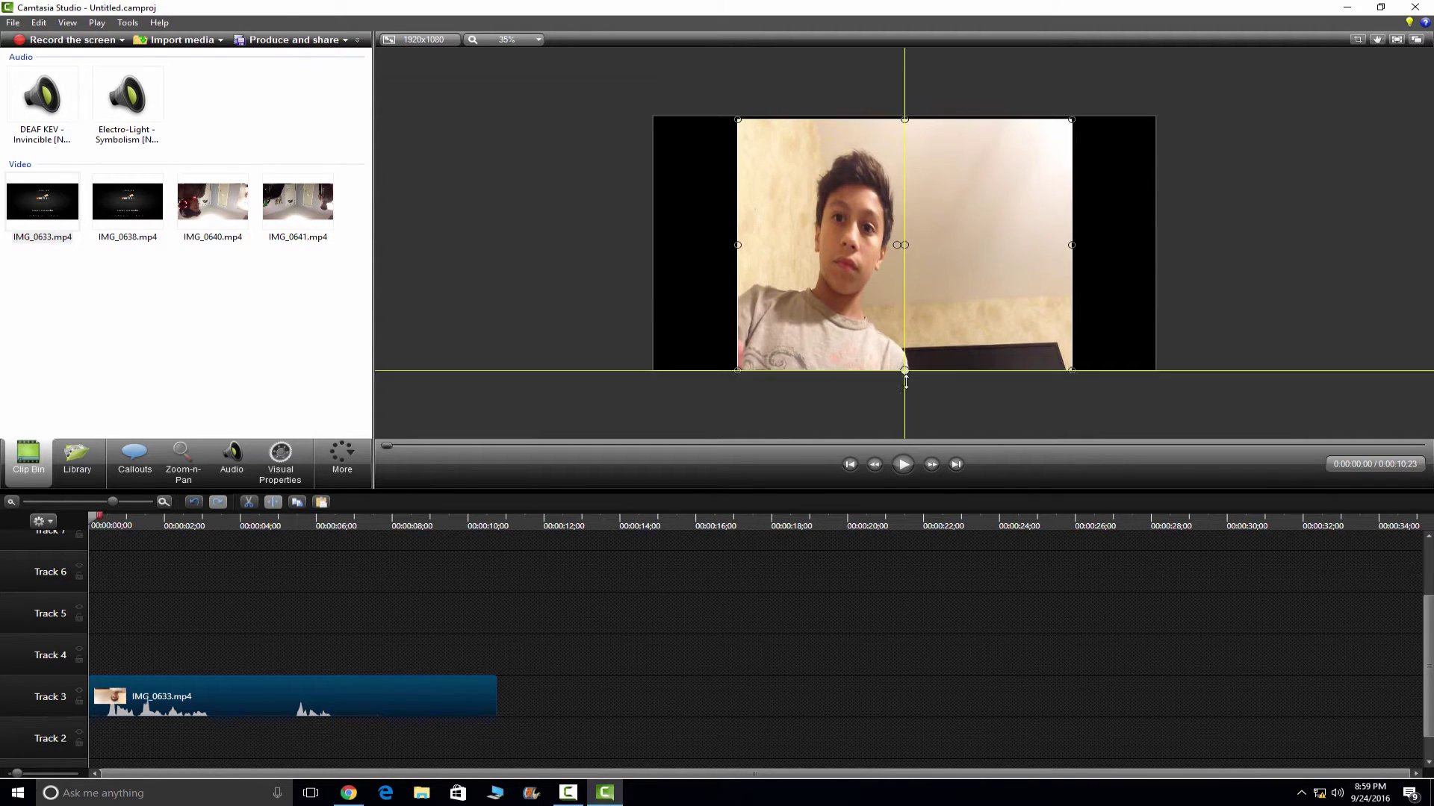
left_click_drag(737, 244, 653, 244)
left_click_drag(1073, 244, 1159, 246)
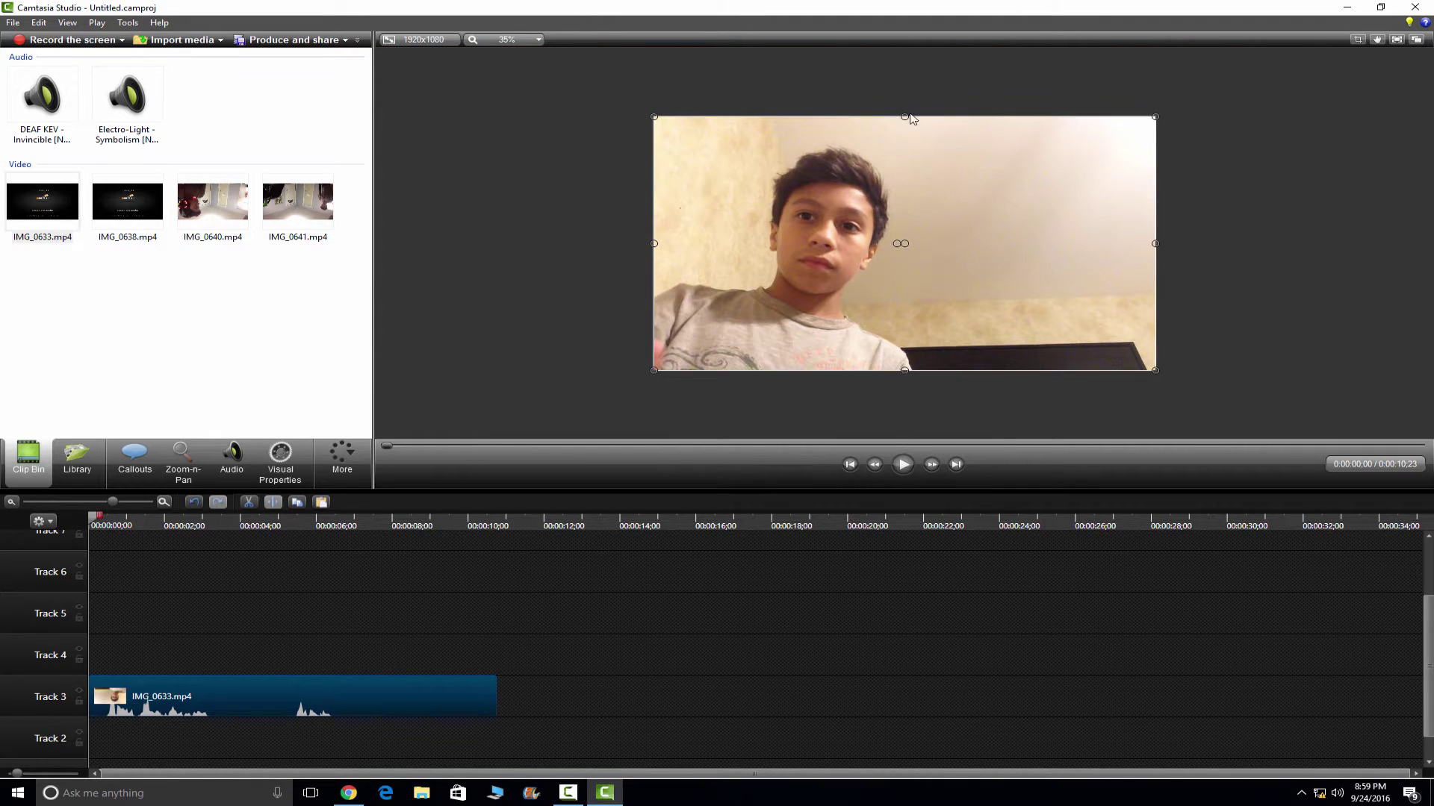
left_click(549, 226)
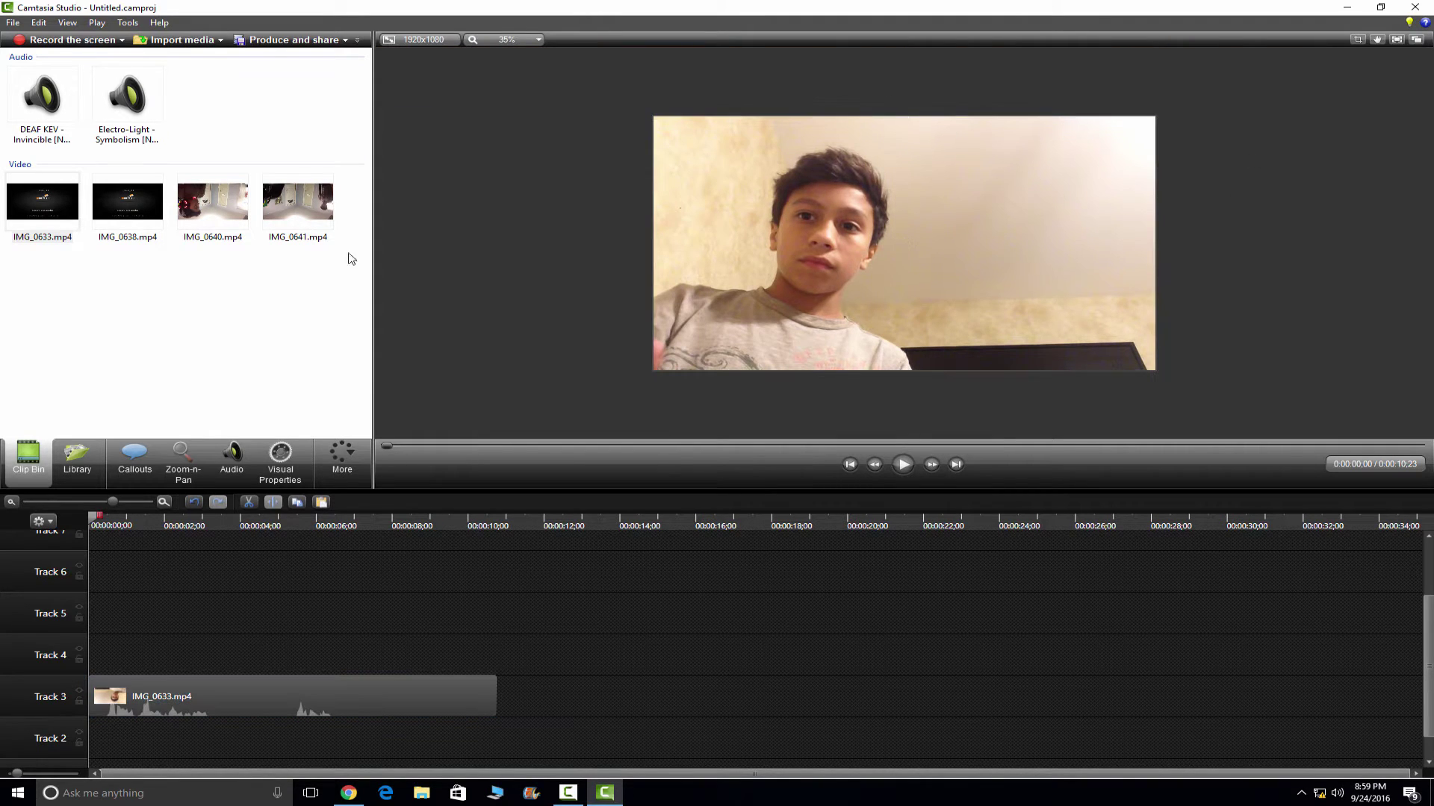
Place IMG_0638.mp4 at the start of Track 4 and play the project to about 0:00:02;13.
left_click_drag(128, 202, 112, 655)
left_click(903, 464)
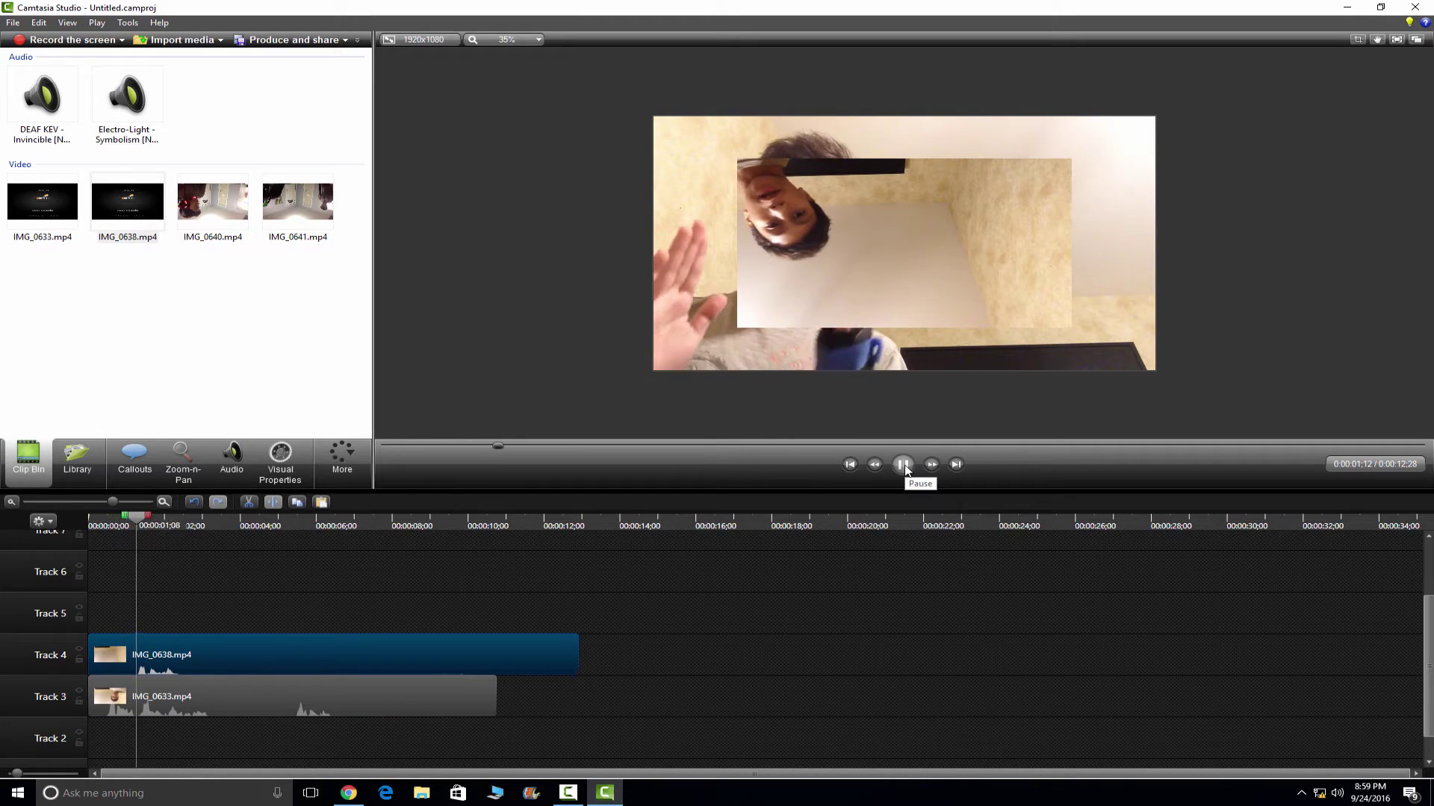
left_click(904, 465)
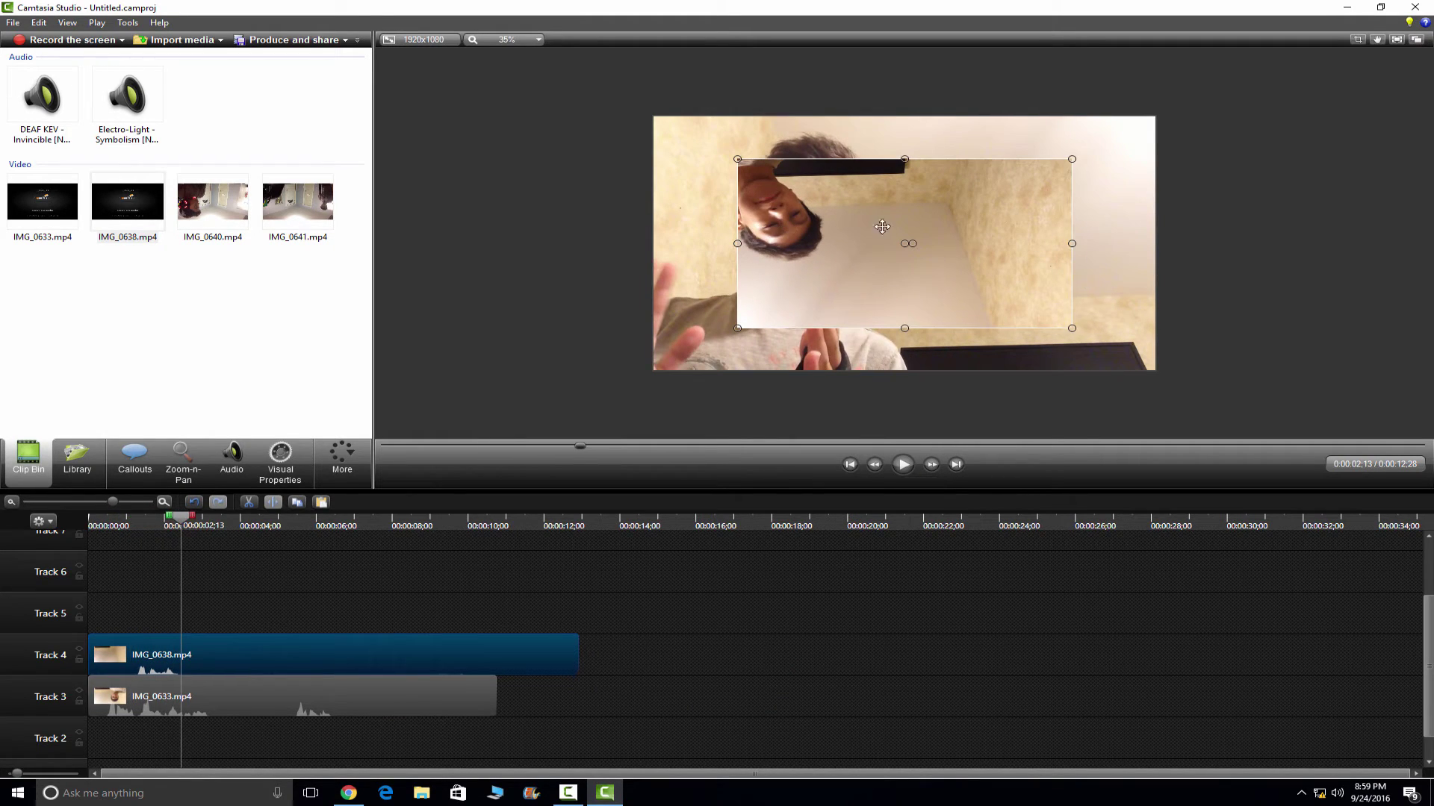
Rotate the IMG_0638.mp4 clip upright and enlarge it to cover the full canvas.
left_click_drag(914, 243, 478, 247)
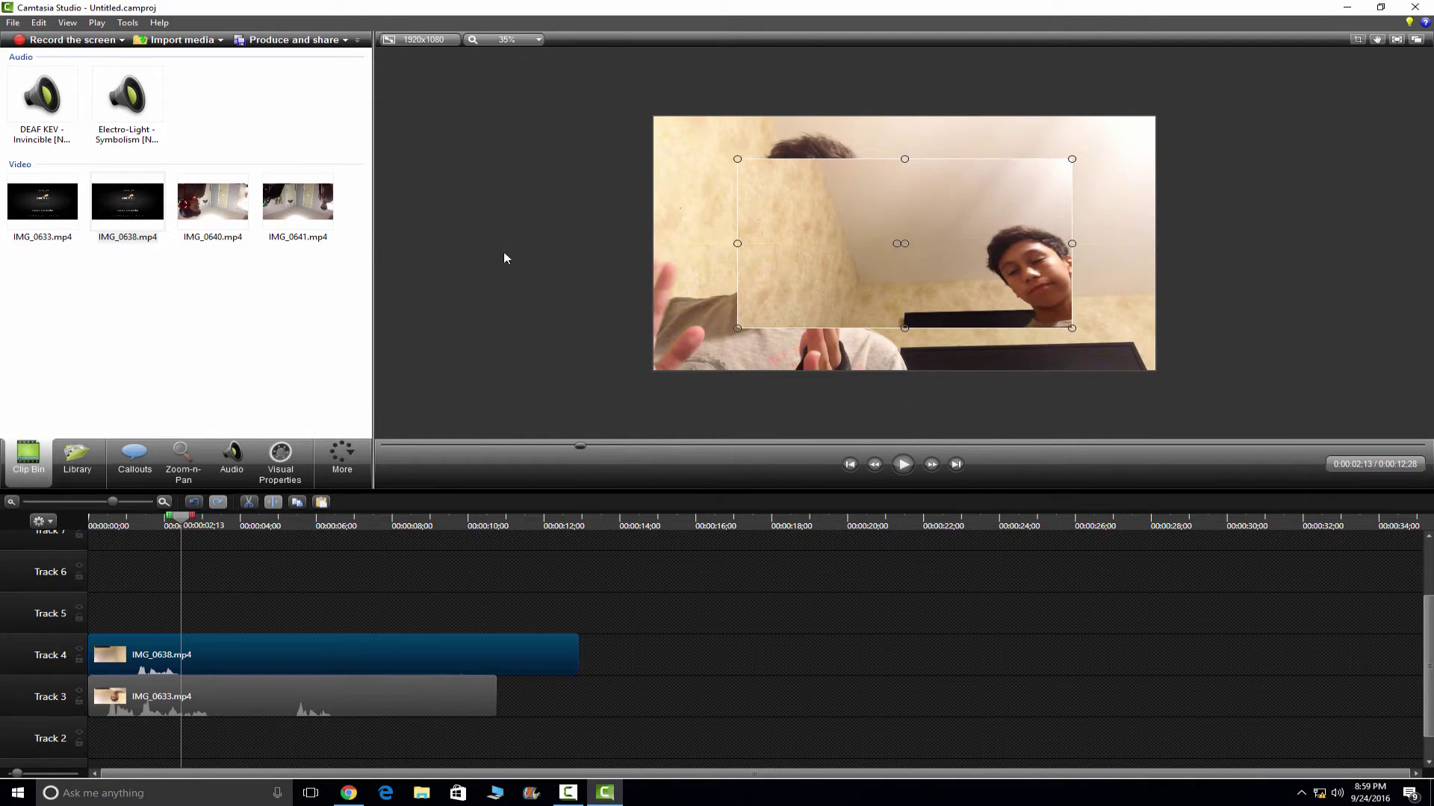
left_click_drag(1071, 328, 1152, 354)
left_click_drag(1158, 355, 1151, 380)
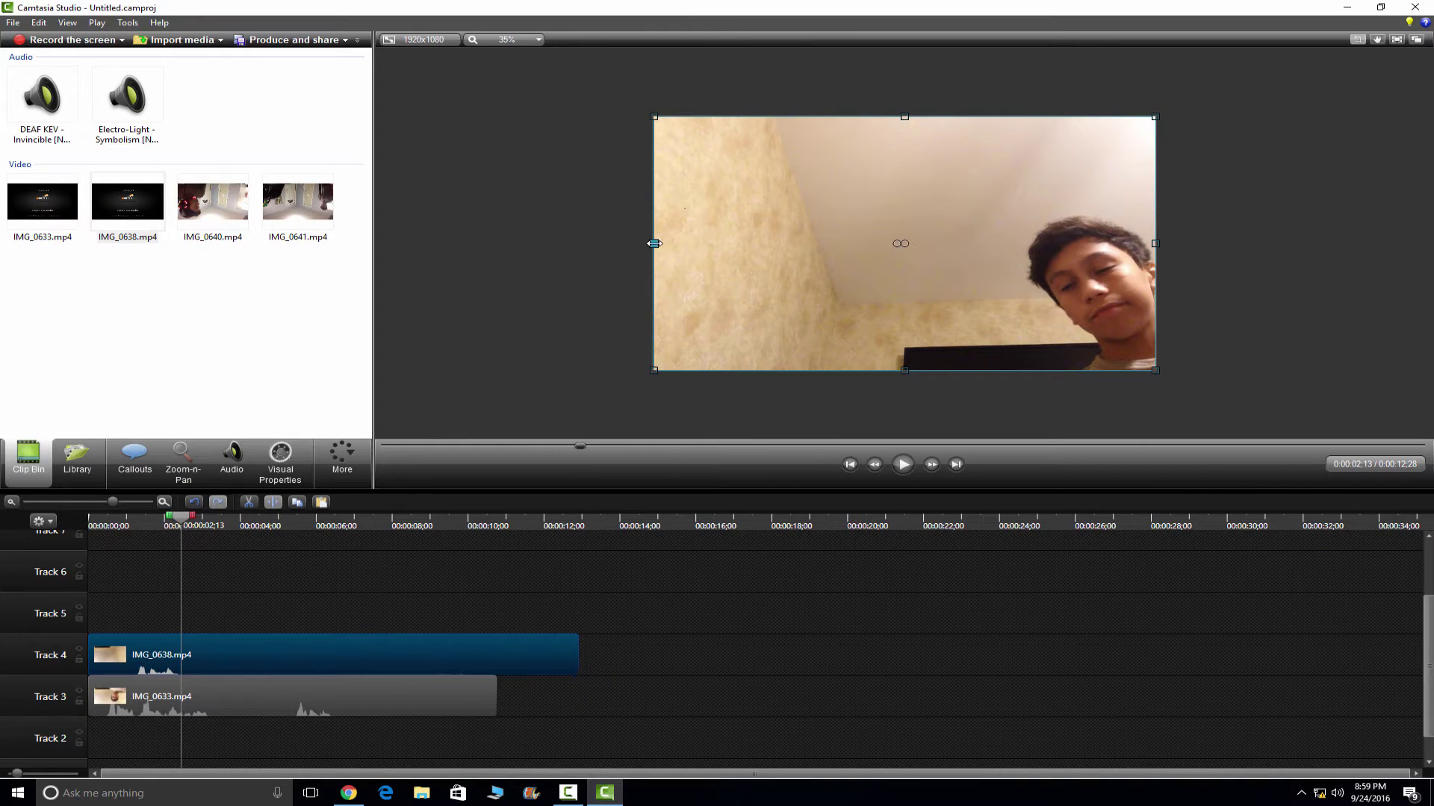
Crop away the left half of the IMG_0638.mp4 clip to reveal IMG_0633.mp4, and play back the combined shot.
left_click_drag(654, 243, 911, 230)
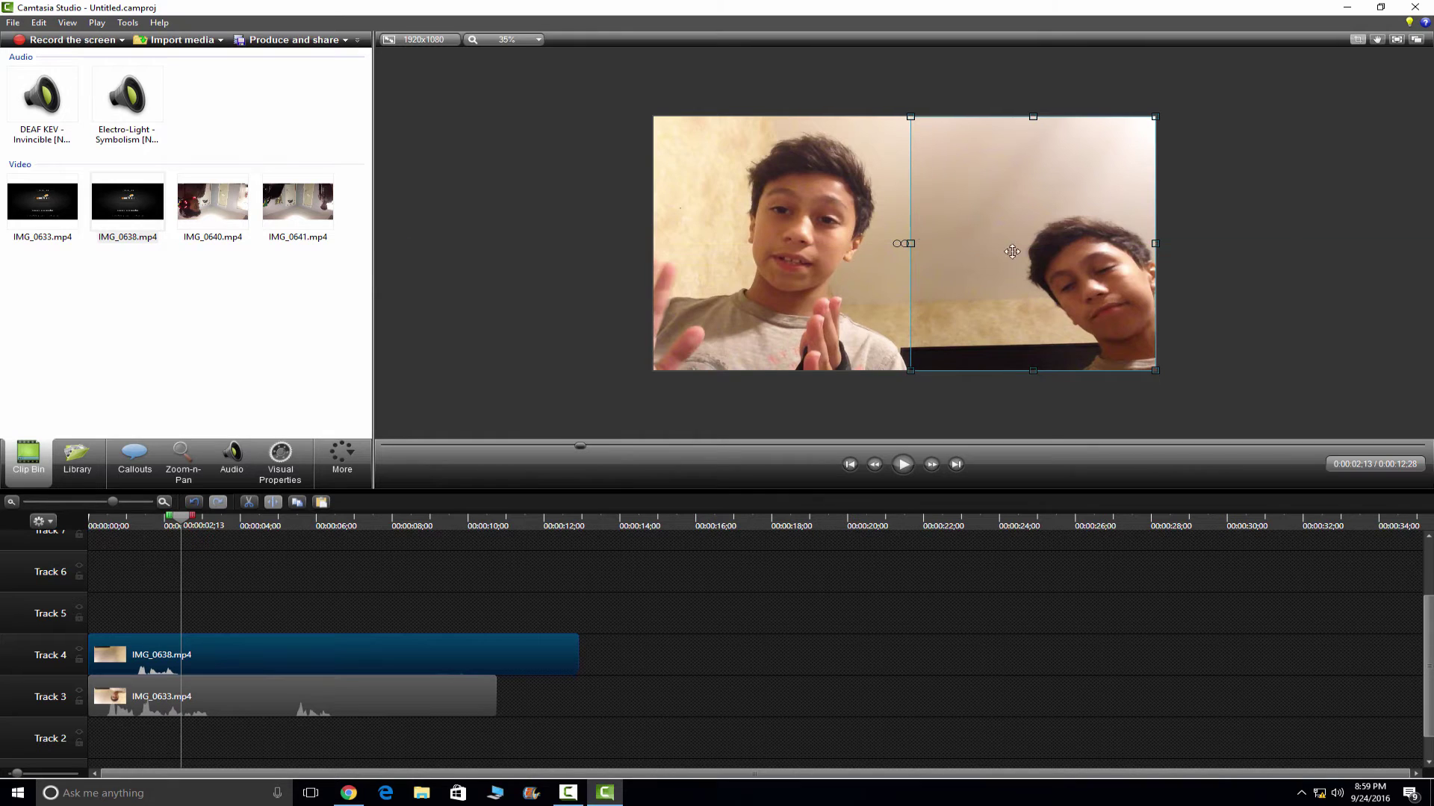
left_click(907, 469)
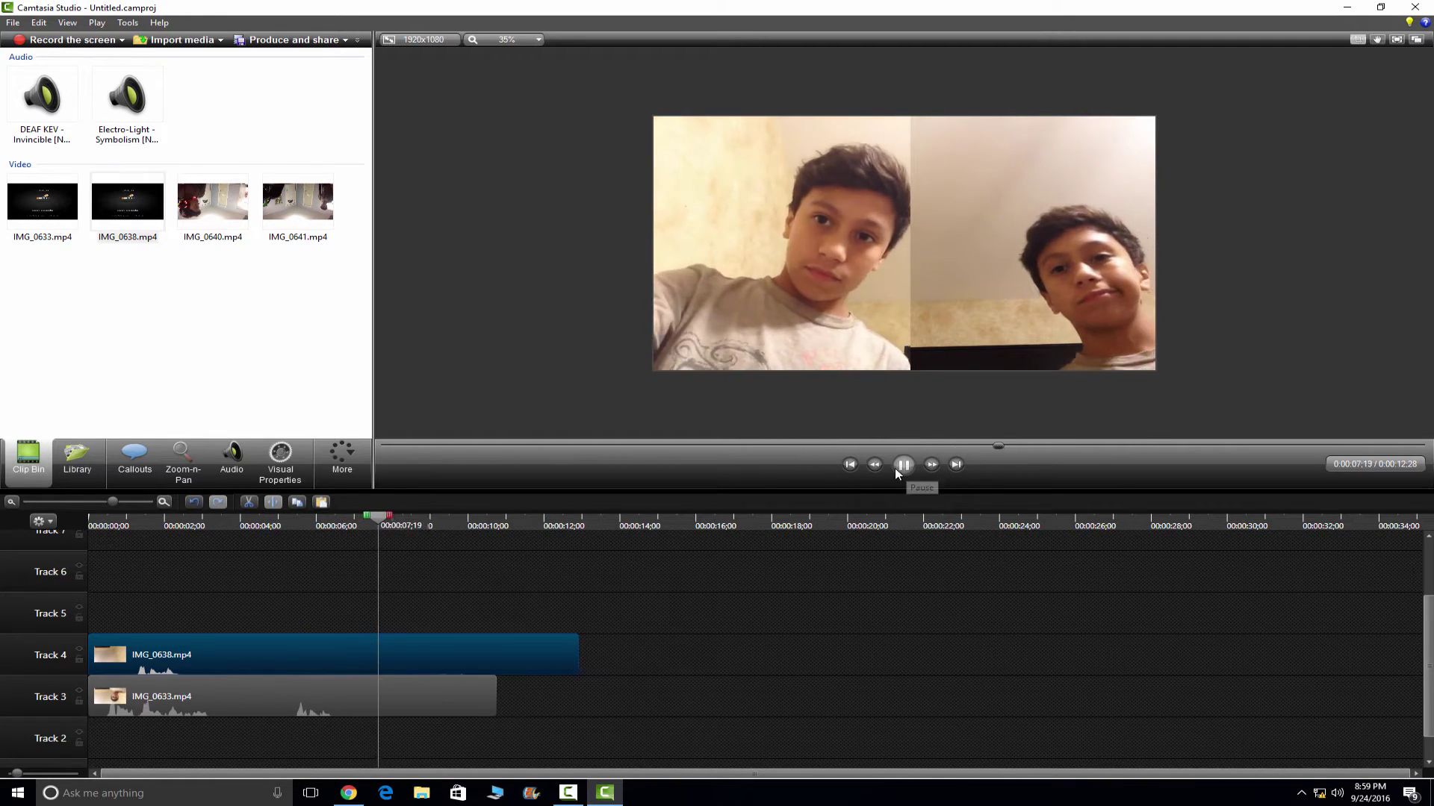
left_click(896, 470)
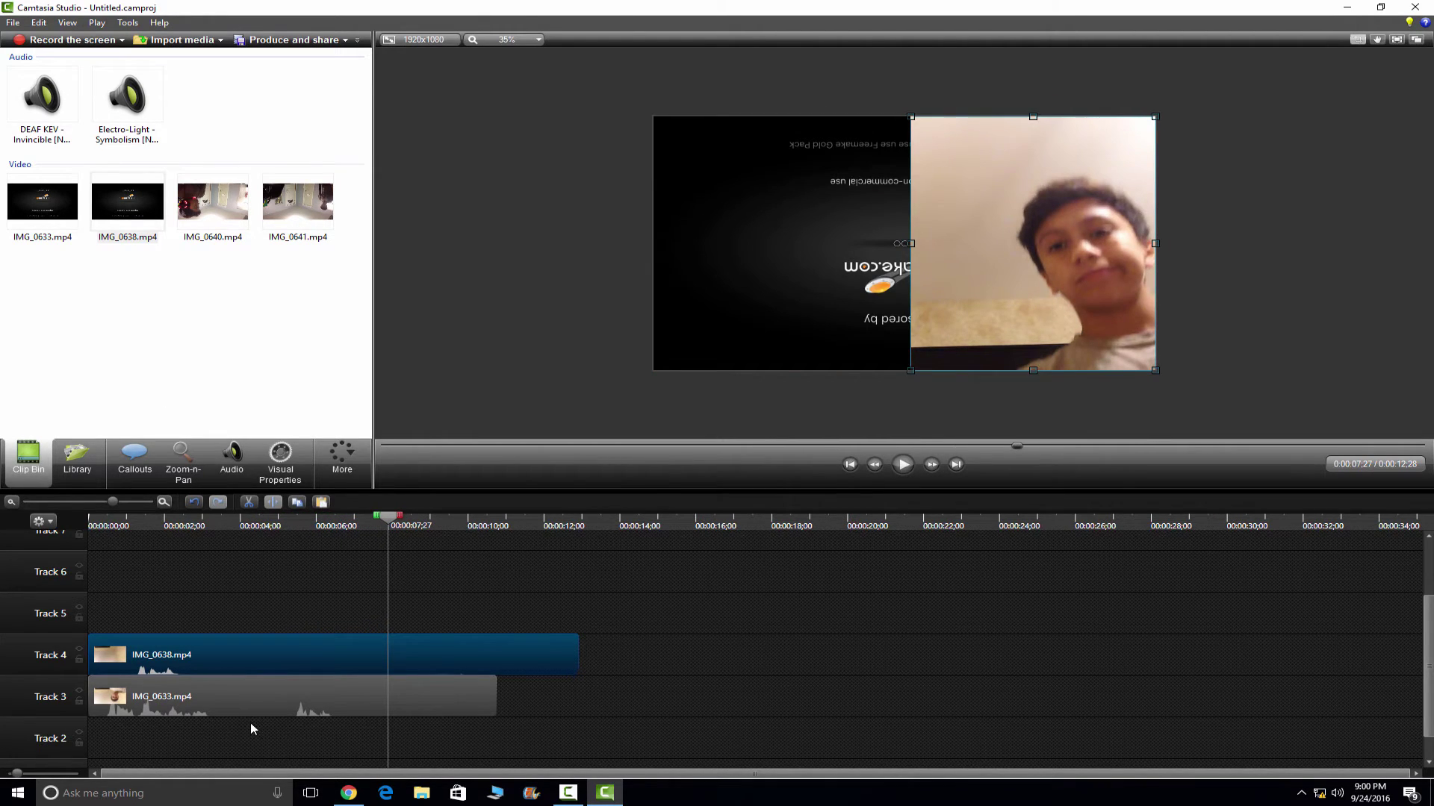
Shift IMG_0638.mp4 to start about 2 seconds in, trim both clips to end at about 7 seconds, and play back the timing.
left_click_drag(256, 657, 322, 657)
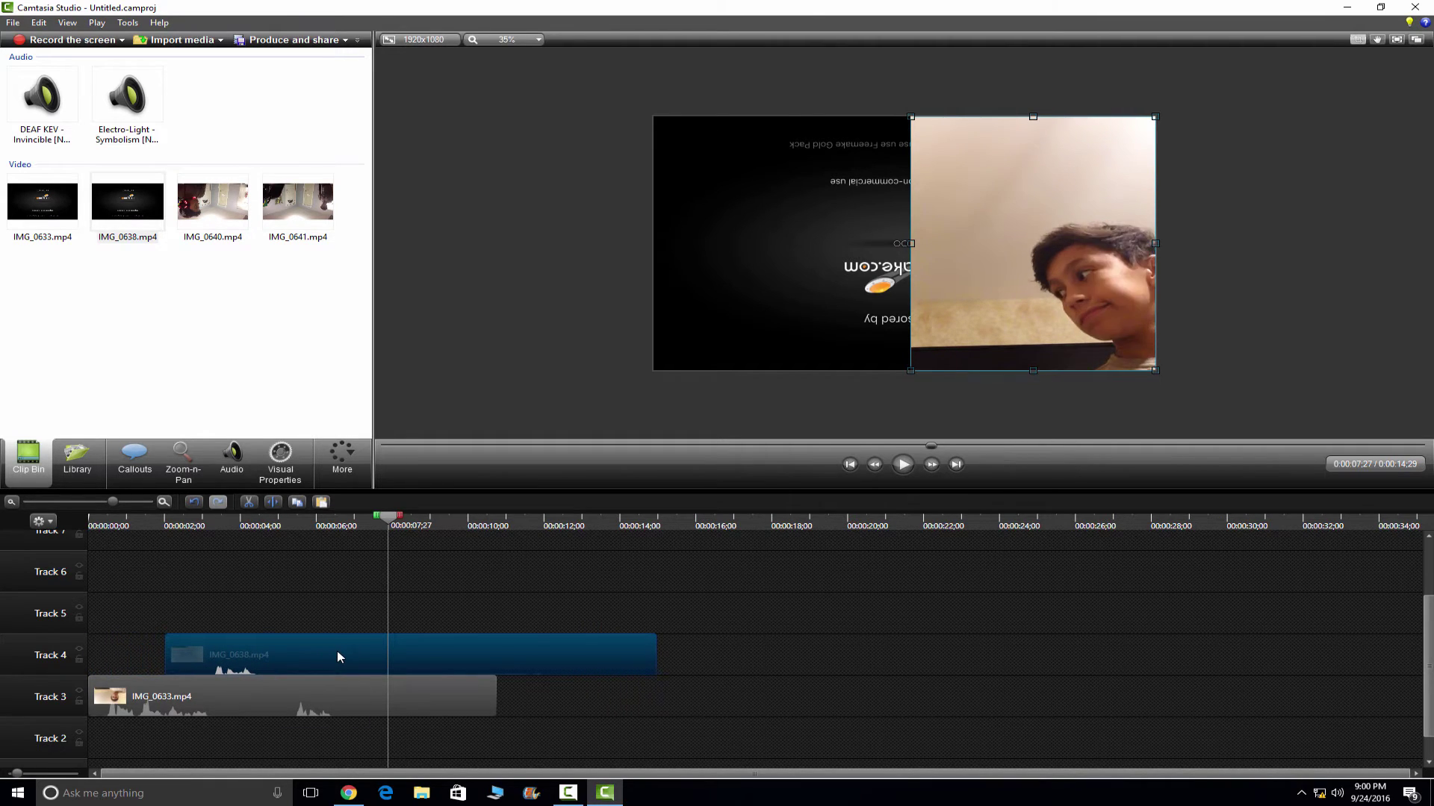
left_click_drag(494, 697, 363, 704)
left_click(333, 662)
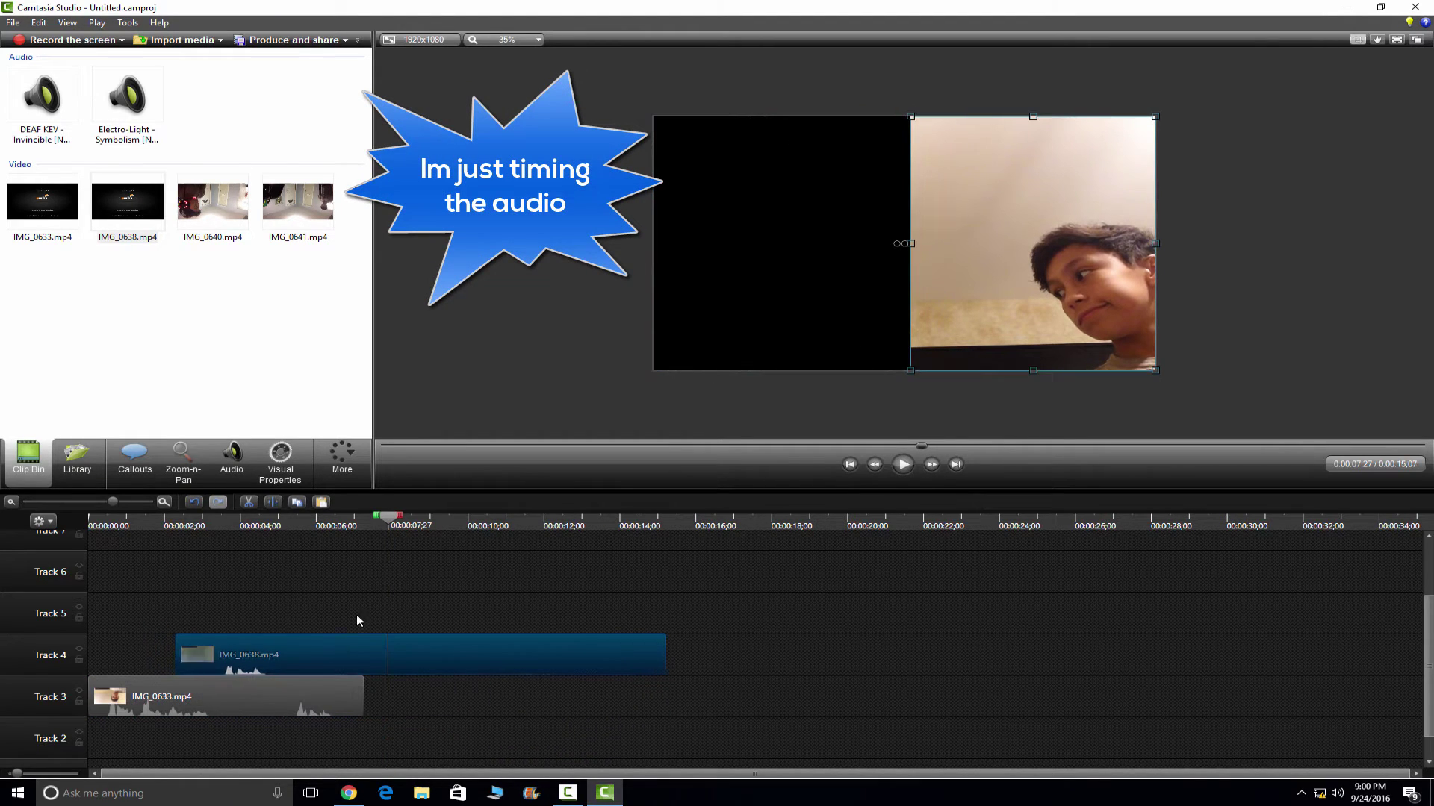
left_click_drag(342, 521, 142, 523)
left_click(903, 465)
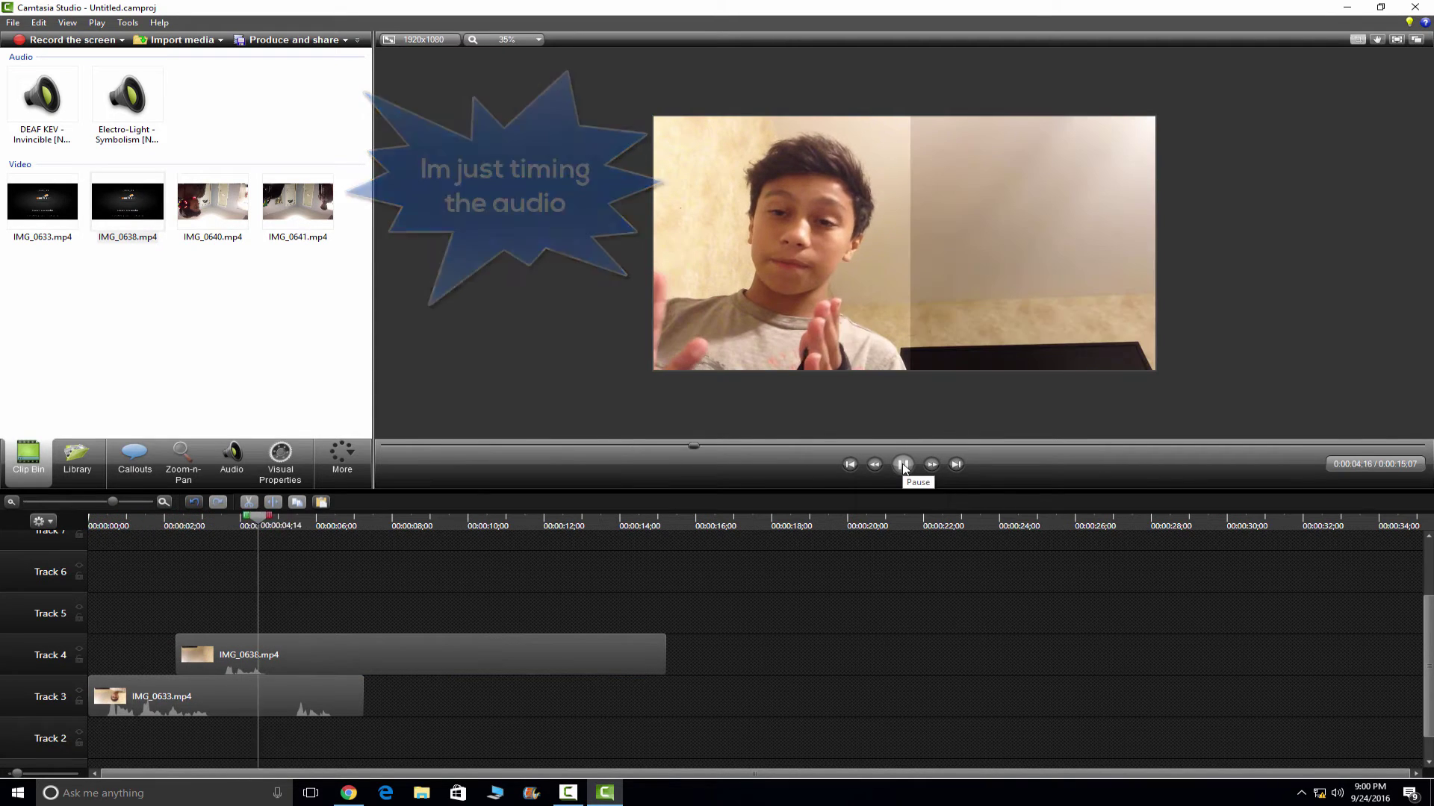
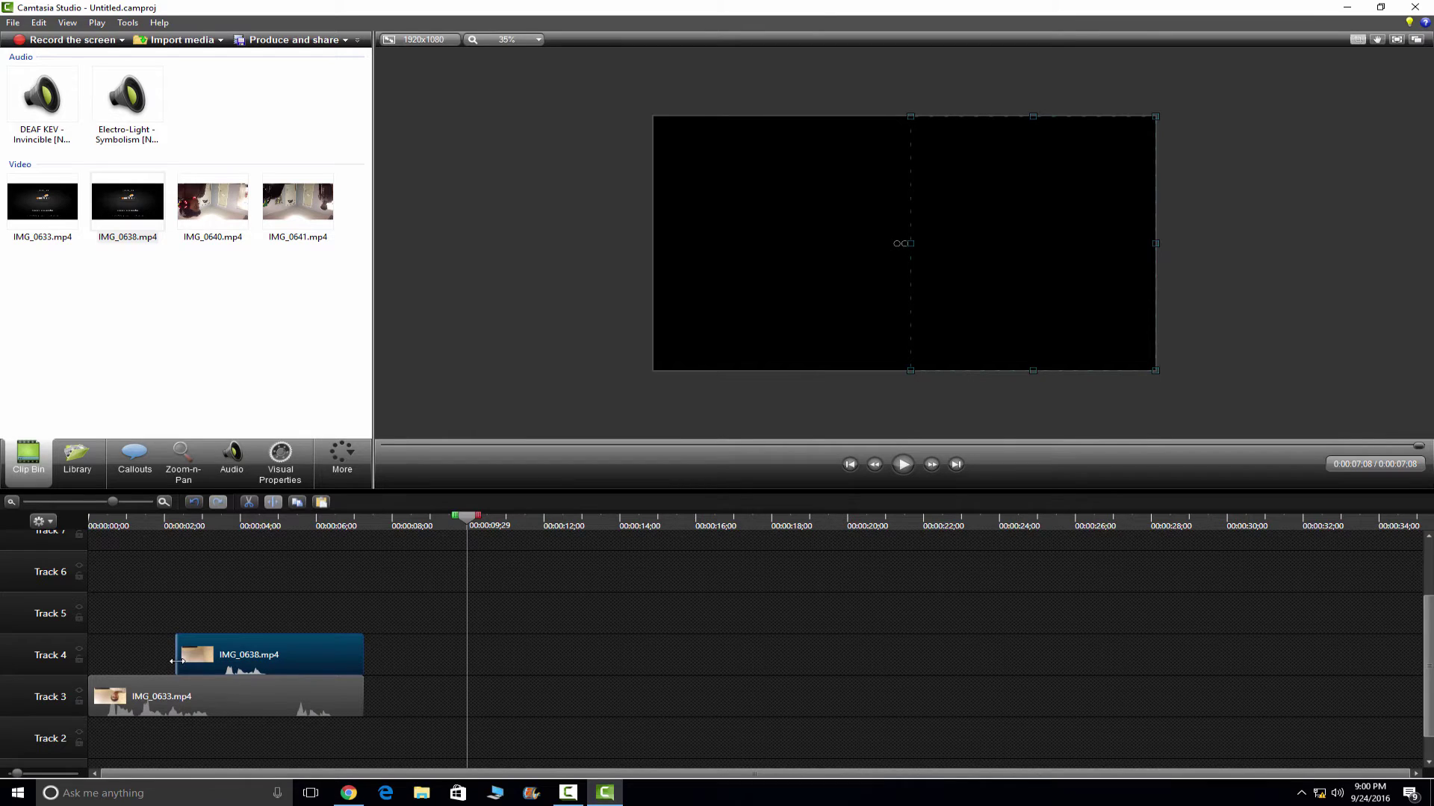
Extend the beginning of the IMG_0638.mp4 clip back to about 1.3 seconds on the timeline.
left_click_drag(177, 661, 94, 661)
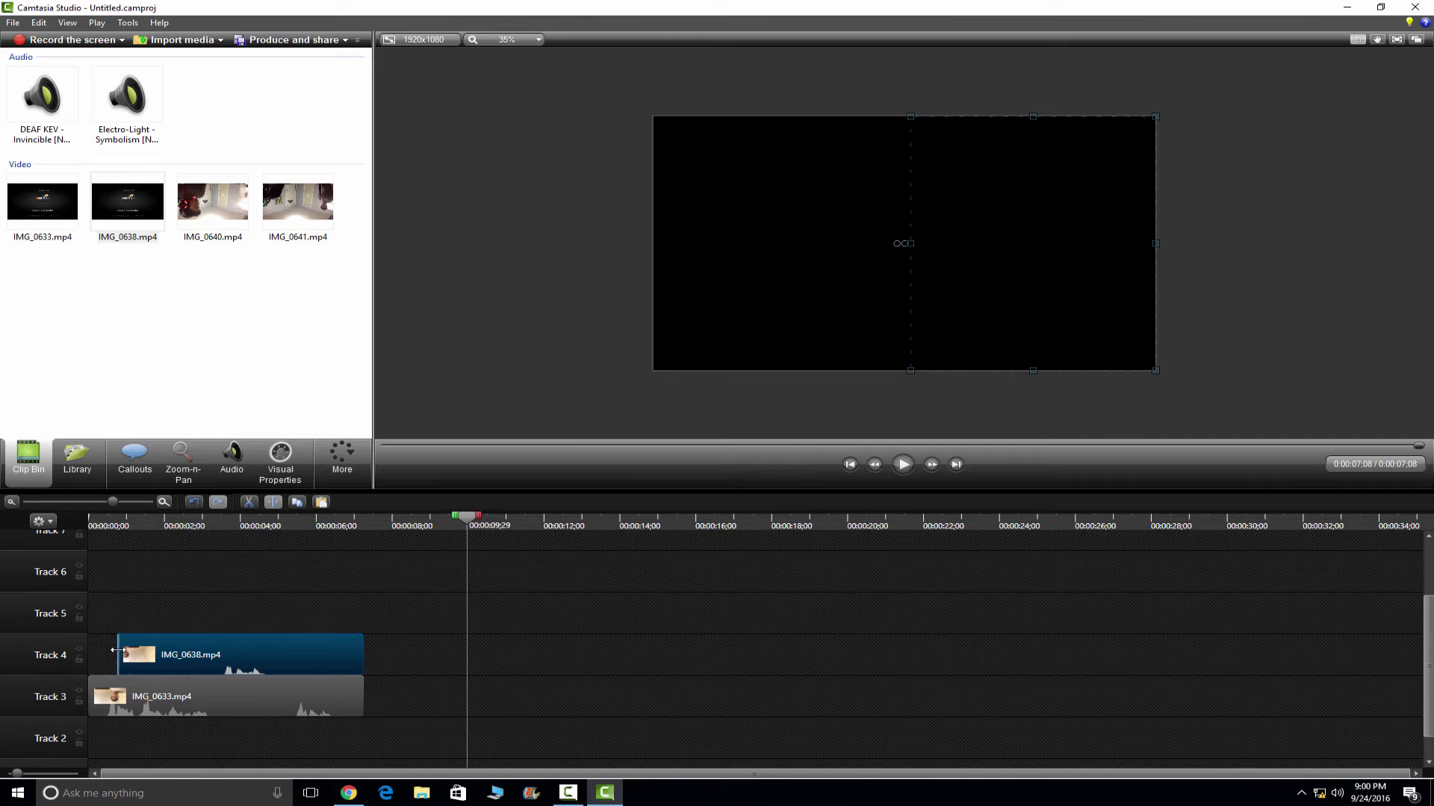
left_click_drag(104, 655, 135, 650)
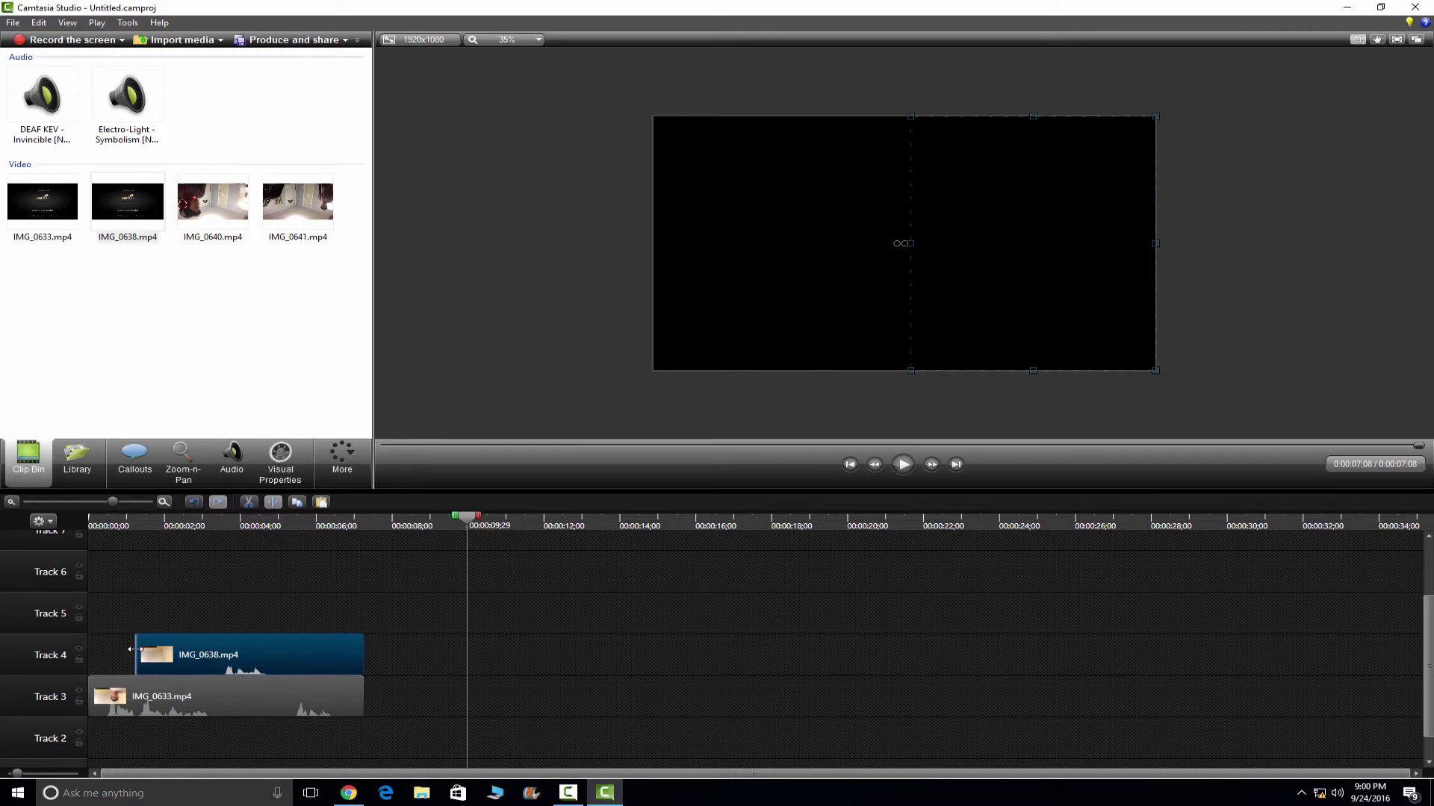
left_click_drag(134, 650, 139, 650)
Split the IMG_0638.mp4 clip at about 0:00:01;27 and copy its short first piece.
left_click_drag(466, 529, 149, 660)
right_click(146, 662)
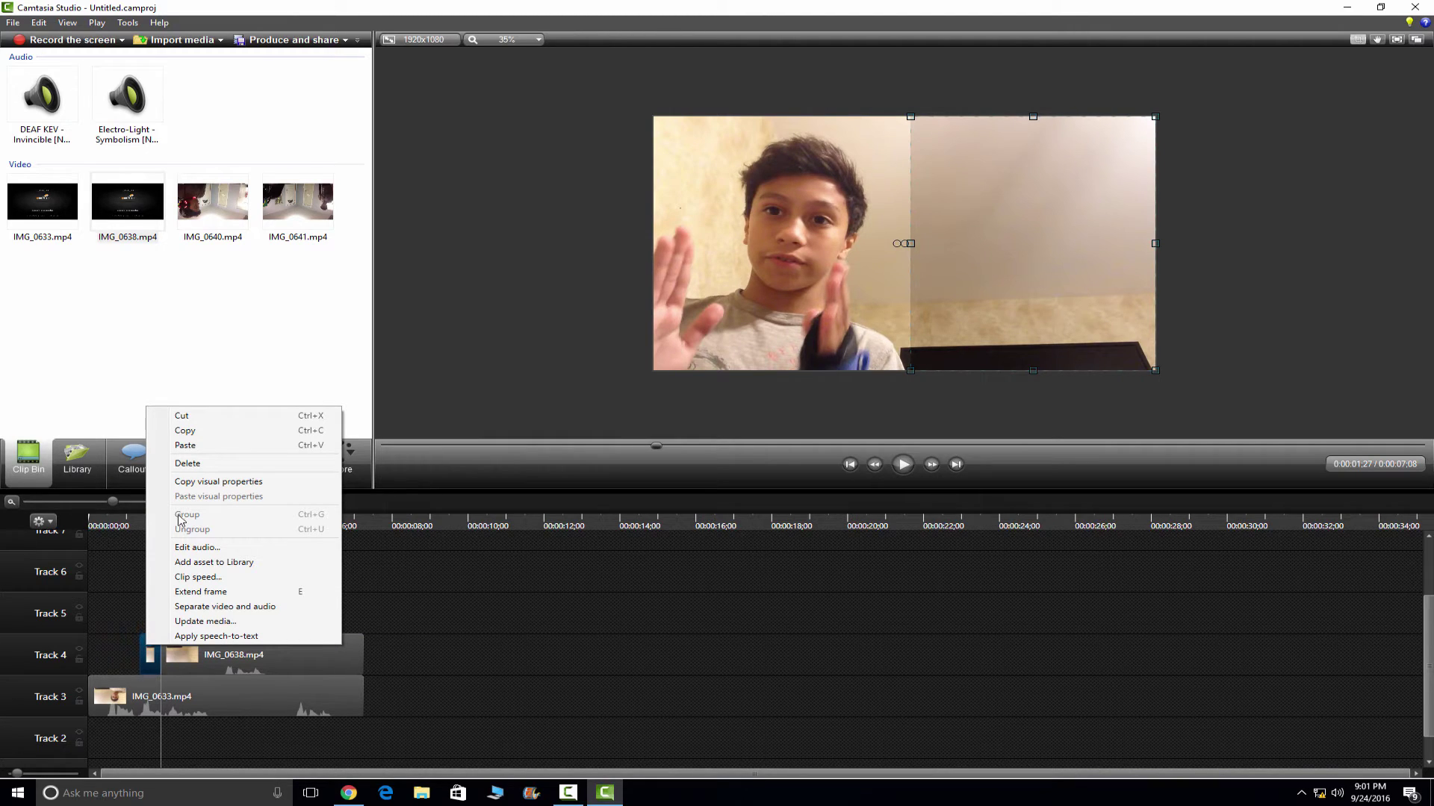
left_click(187, 431)
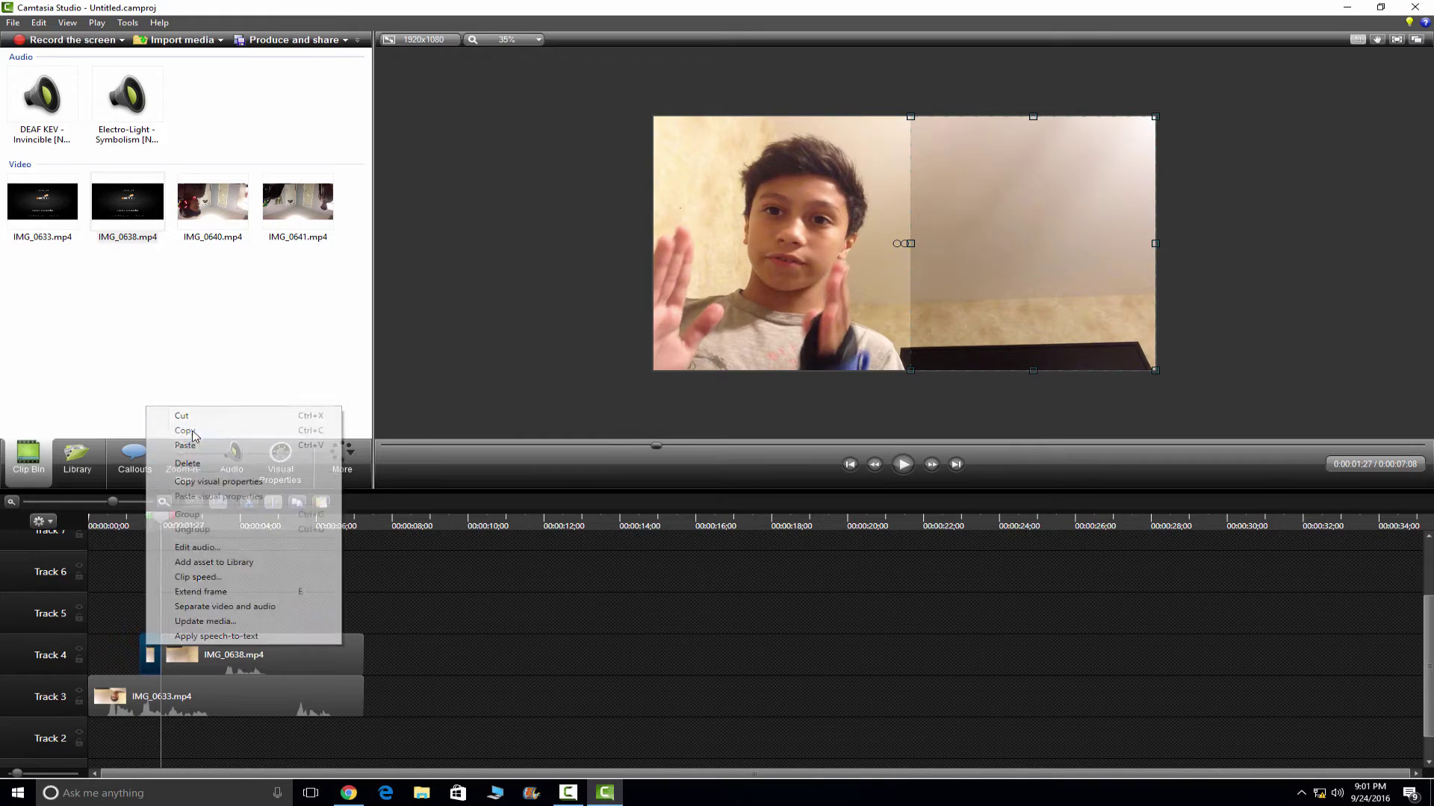
Paste two copies of the short IMG_0638.mp4 piece and line them up on Track 5 directly before the original piece.
right_click(122, 659)
left_click(149, 488)
right_click(225, 614)
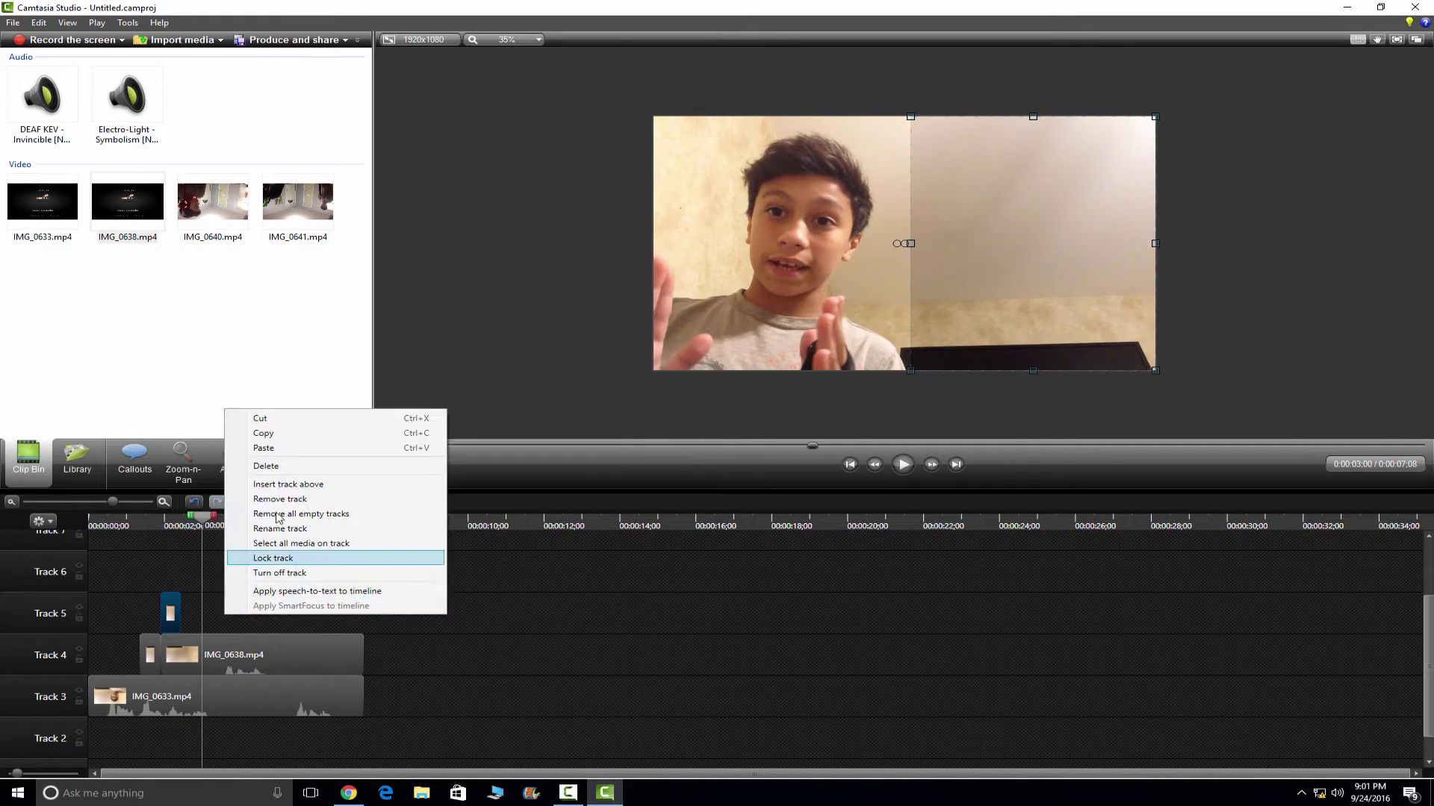
key("Escape")
left_click_drag(221, 515, 301, 515)
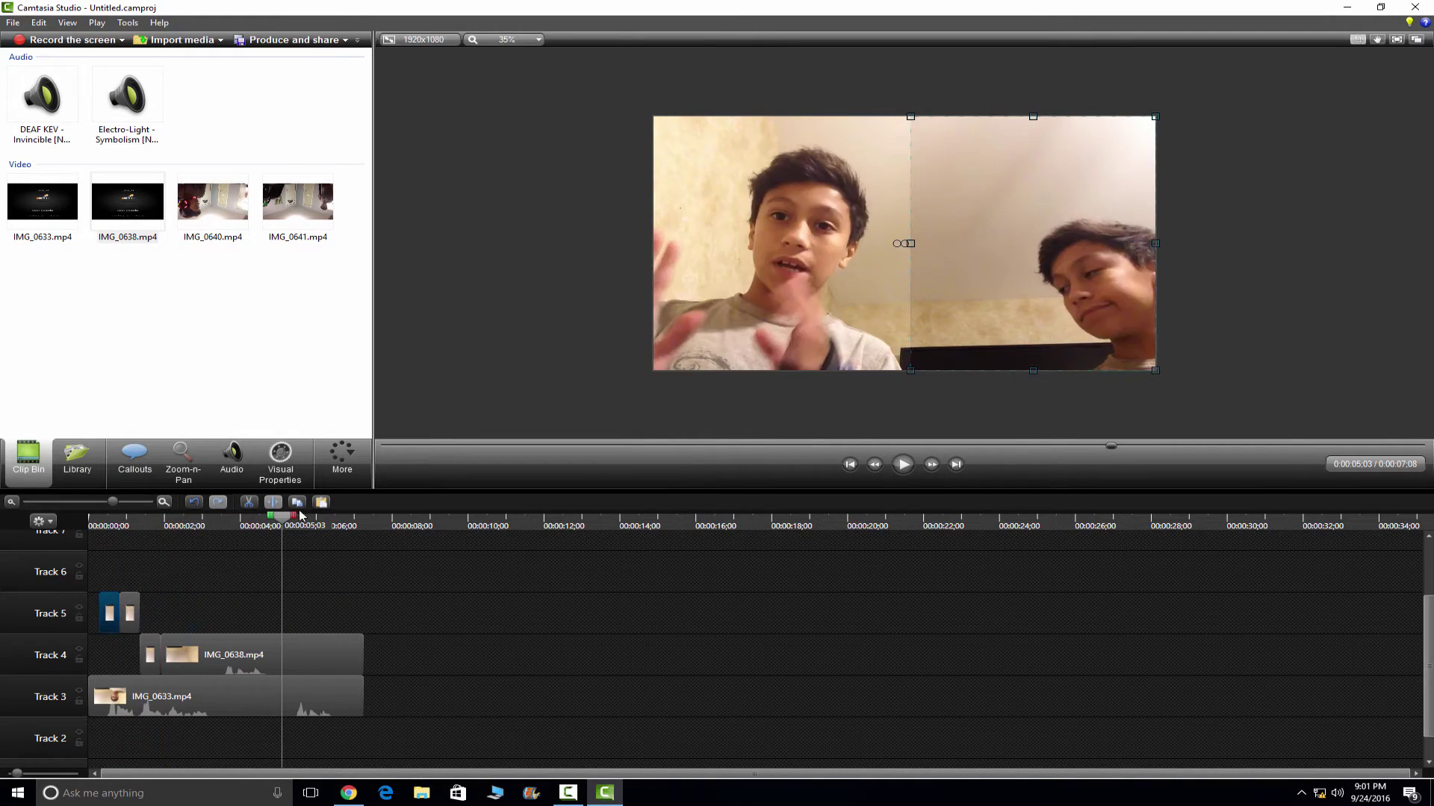
Paste a third copy of the short IMG_0638.mp4 piece, place it at the start of Track 4, and play back the sequence.
right_click(301, 621)
left_click(358, 451)
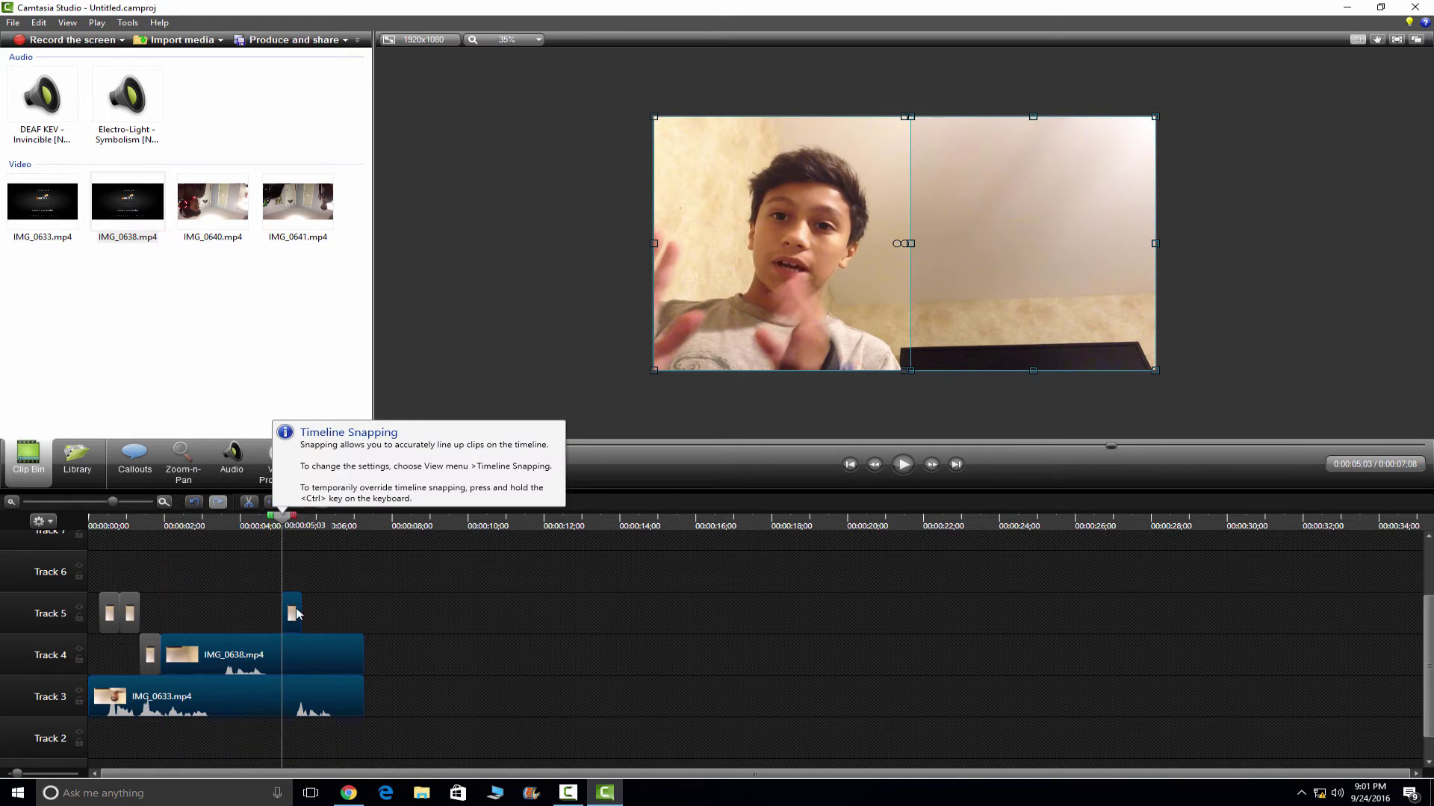
left_click(352, 547)
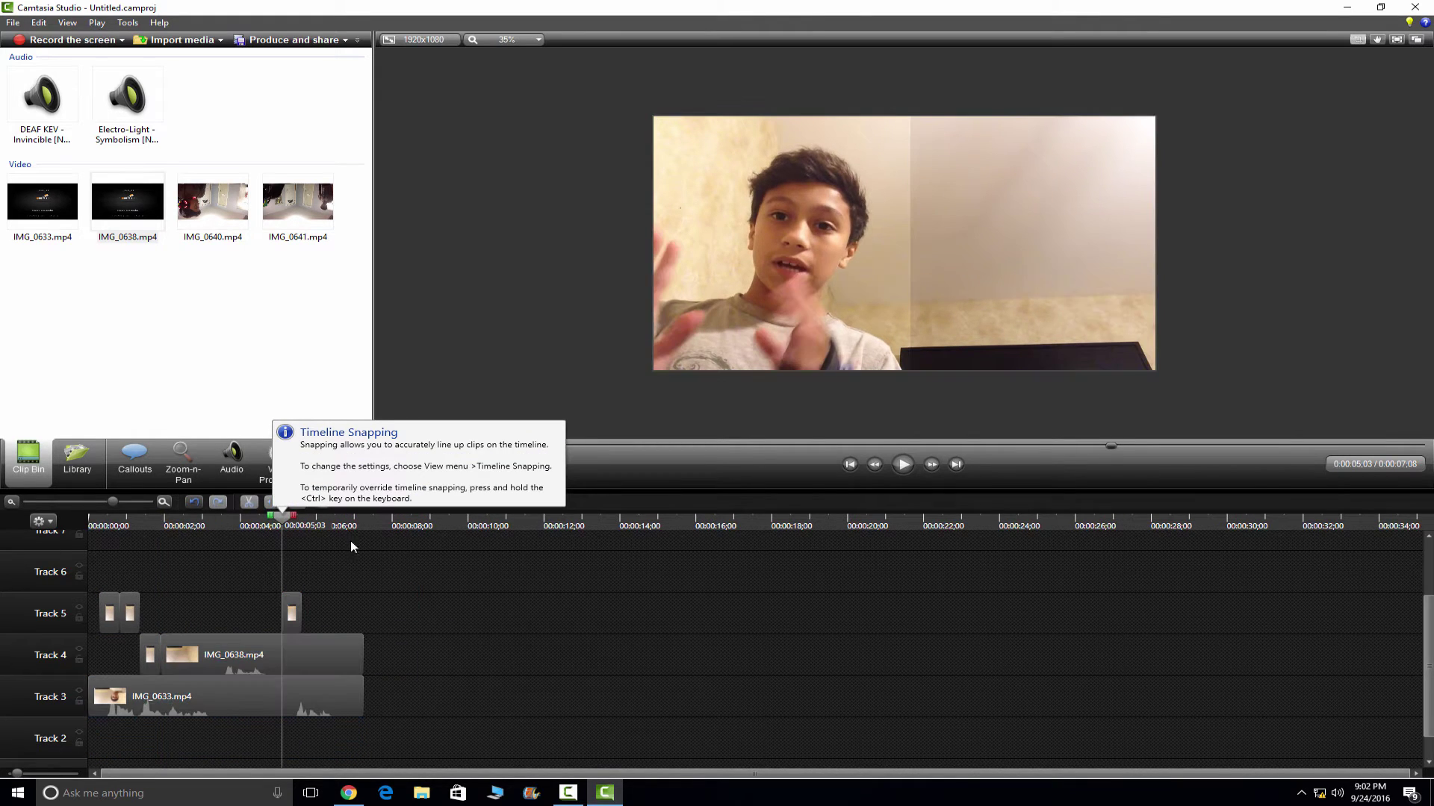
left_click_drag(291, 614, 99, 655)
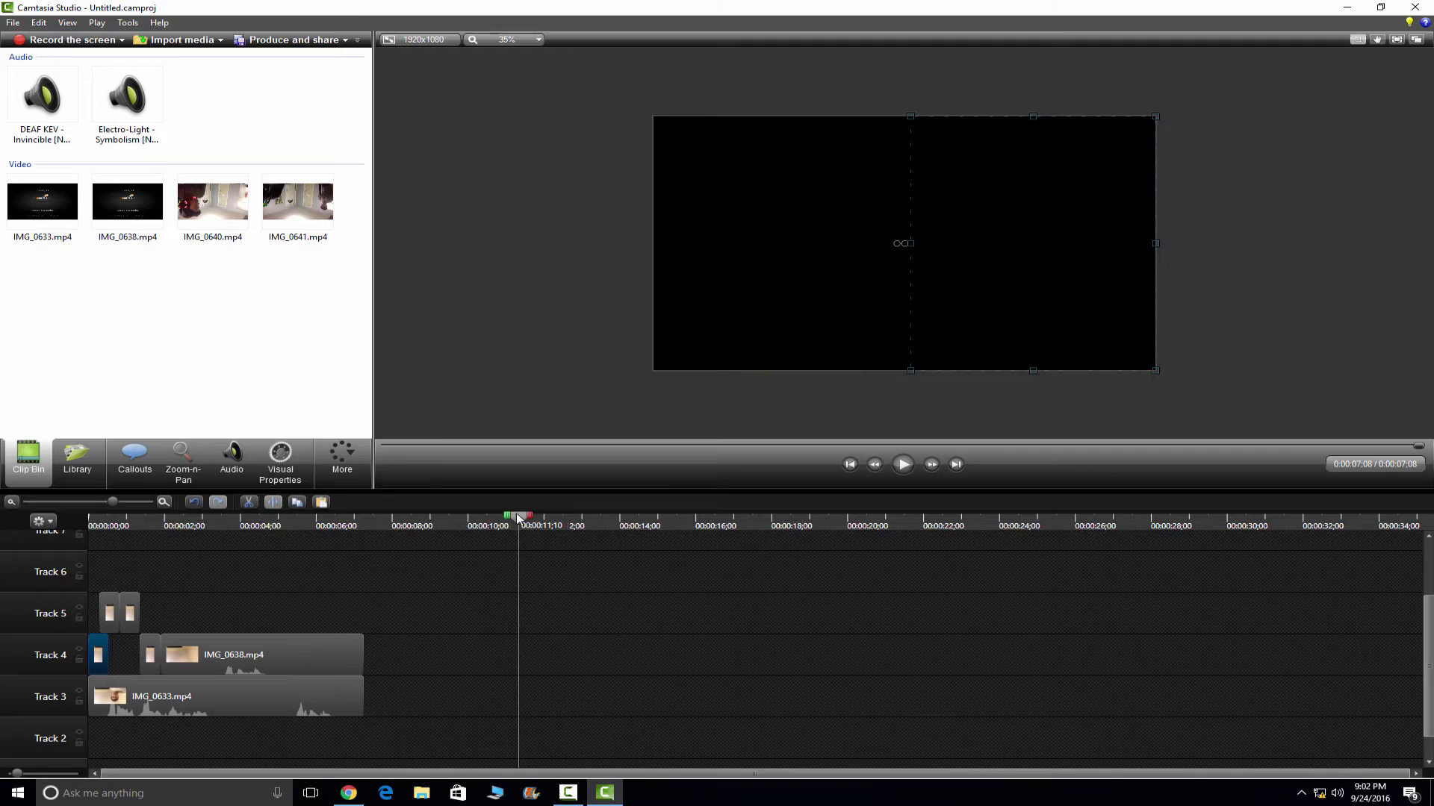
left_click(90, 525)
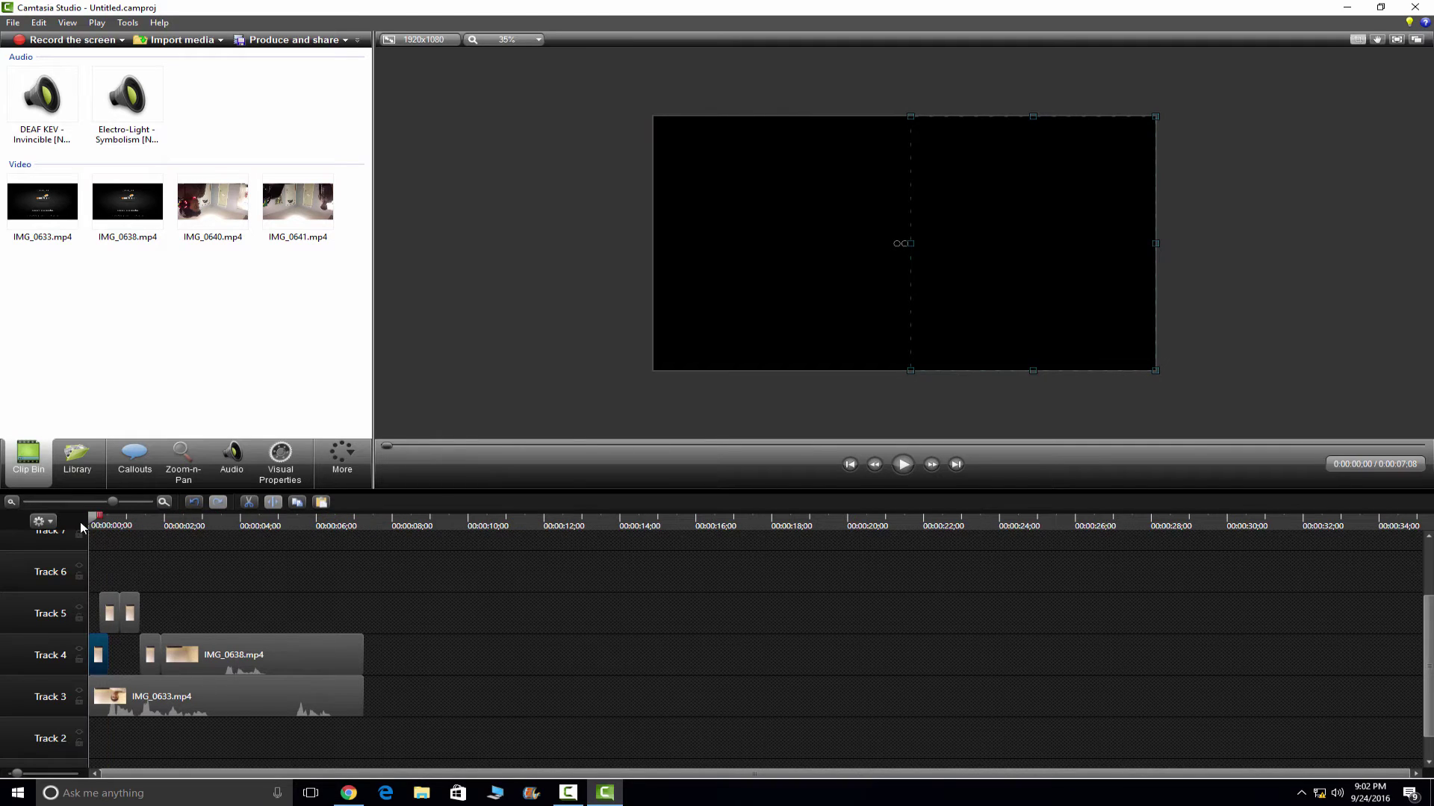
left_click(903, 464)
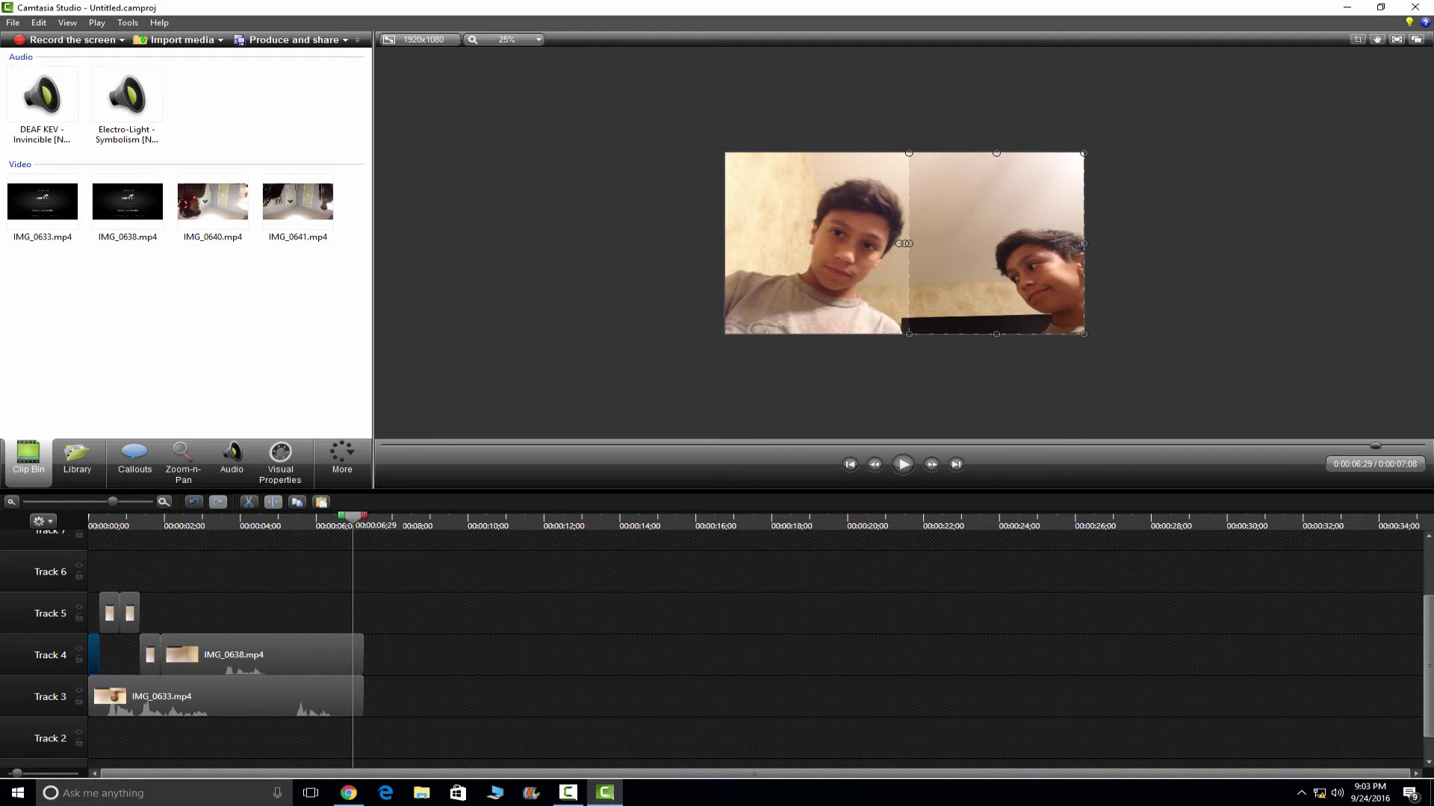
Apply a Colorize effect with an amount of 12 to the IMG_0638.mp4 clips on Tracks 4 and 5.
left_click(216, 641)
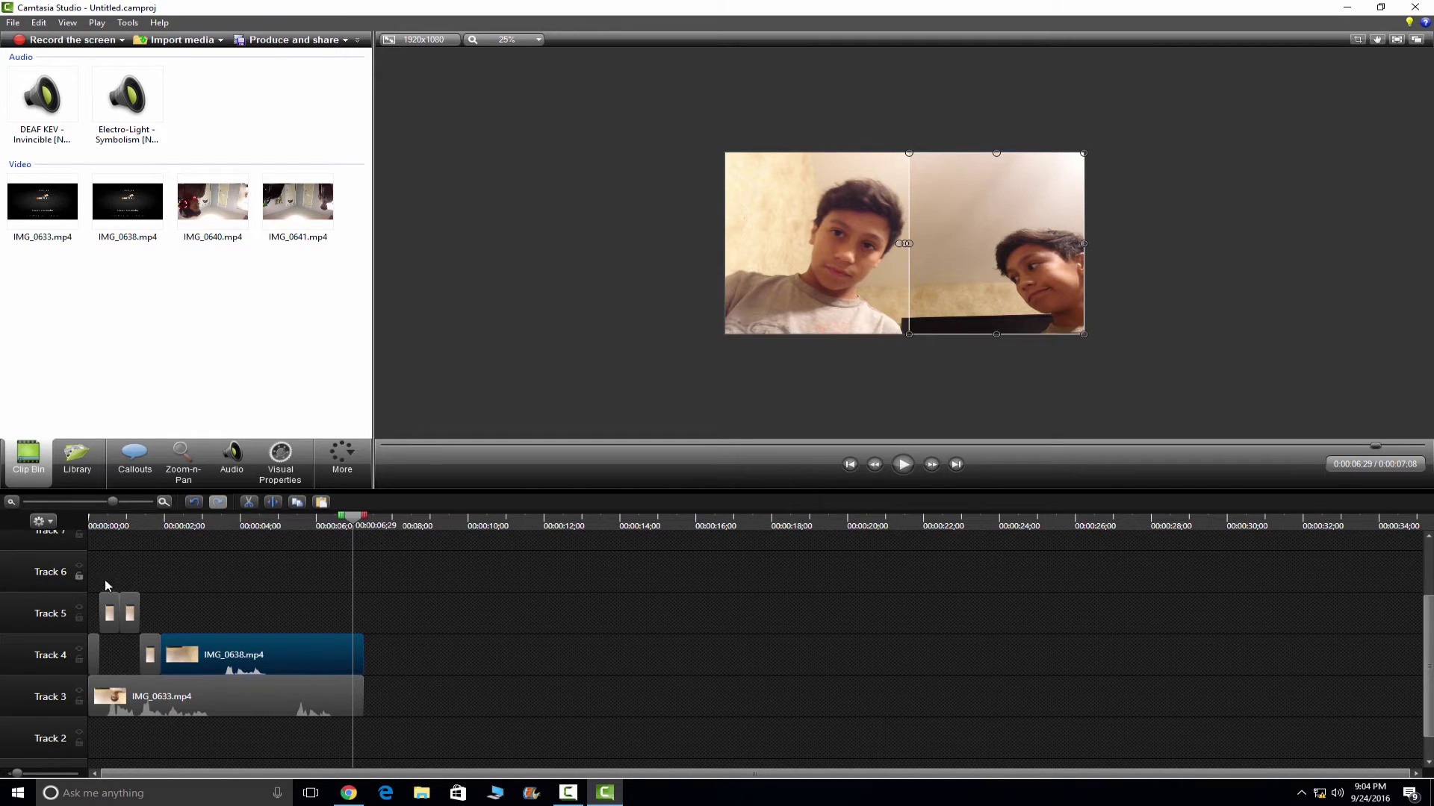
left_click(129, 616)
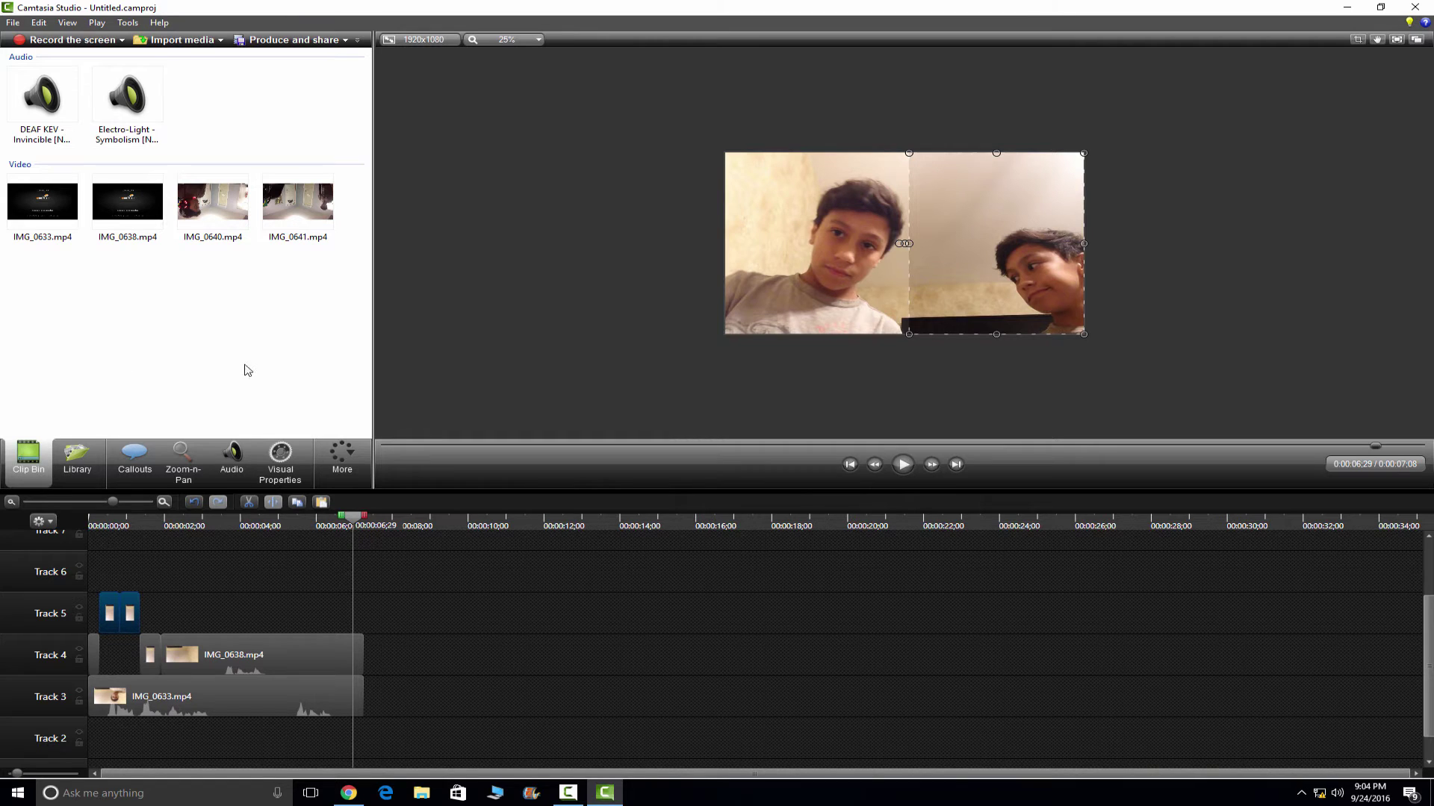
left_click_drag(98, 560, 191, 667)
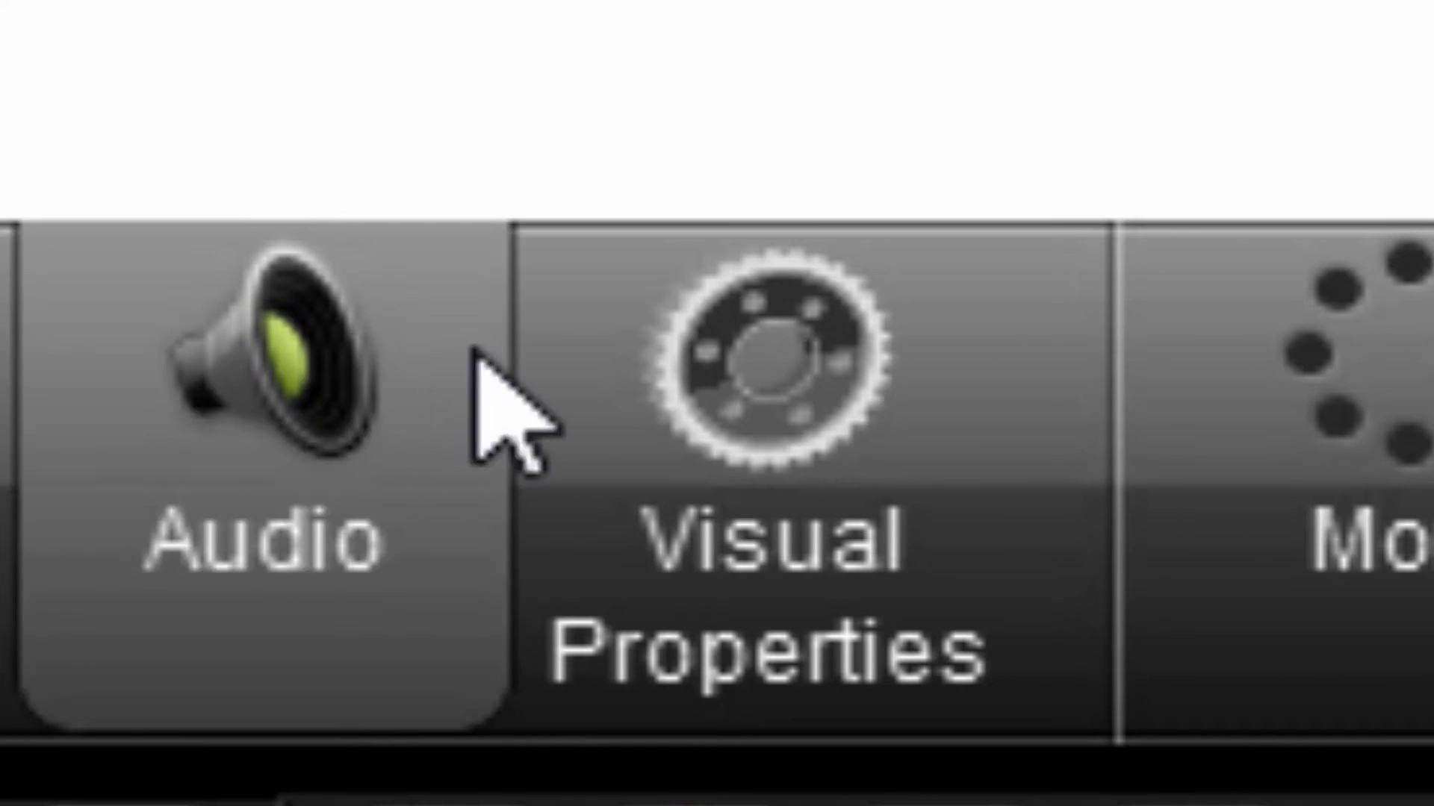
left_click(756, 479)
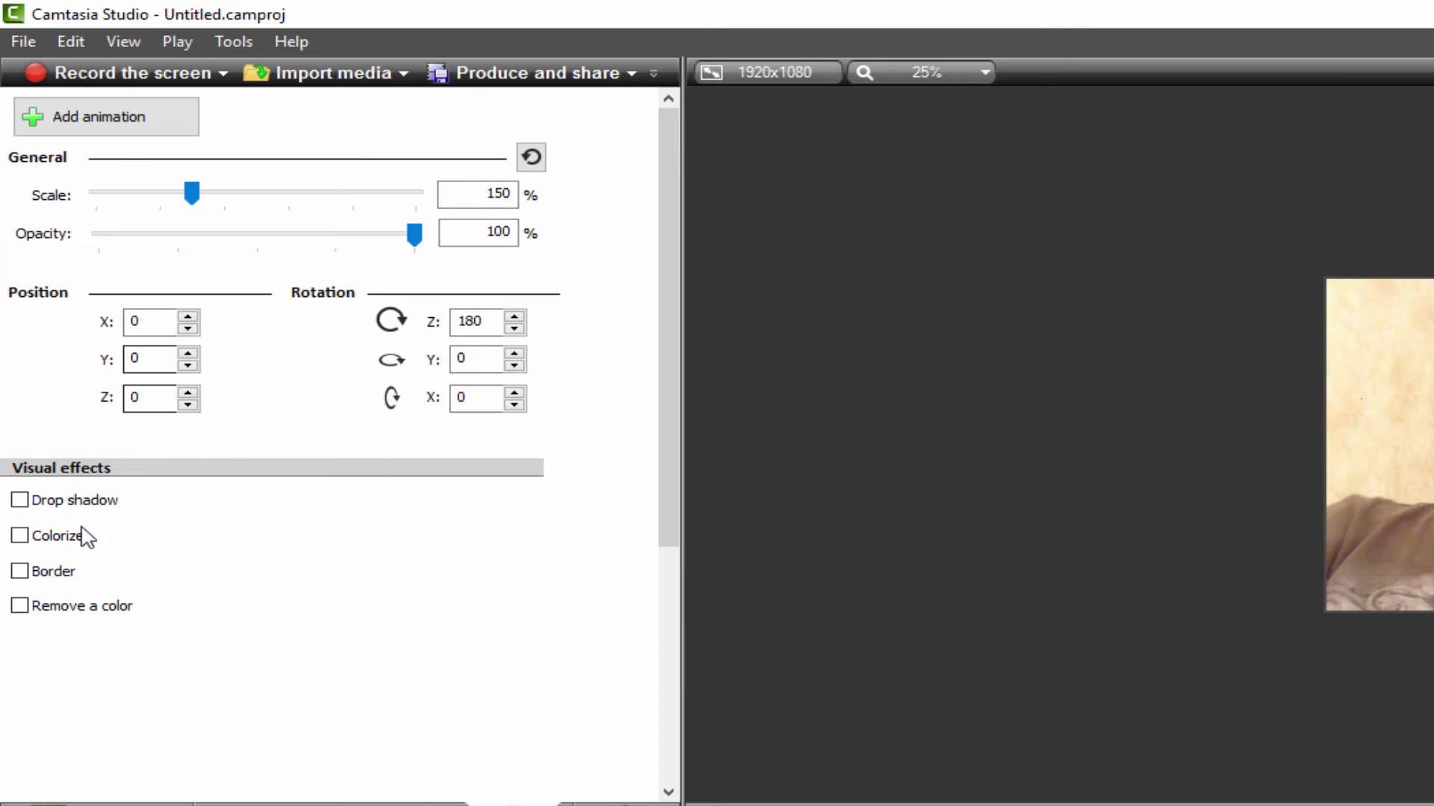
left_click(21, 537)
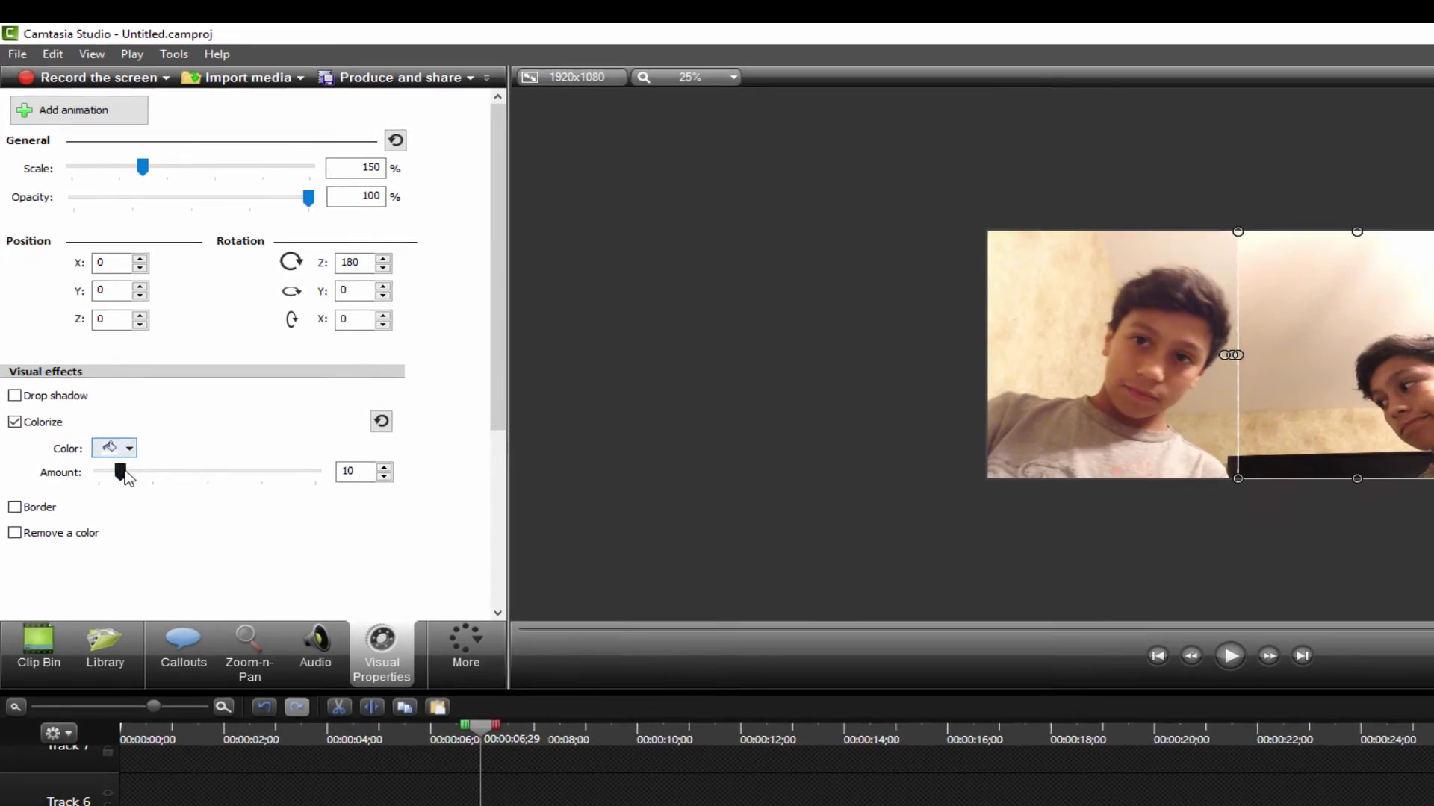
left_click_drag(142, 545, 80, 572)
mouse_move(95, 476)
left_mouse_down()
mouse_move(134, 470)
mouse_move(122, 468)
left_mouse_up()
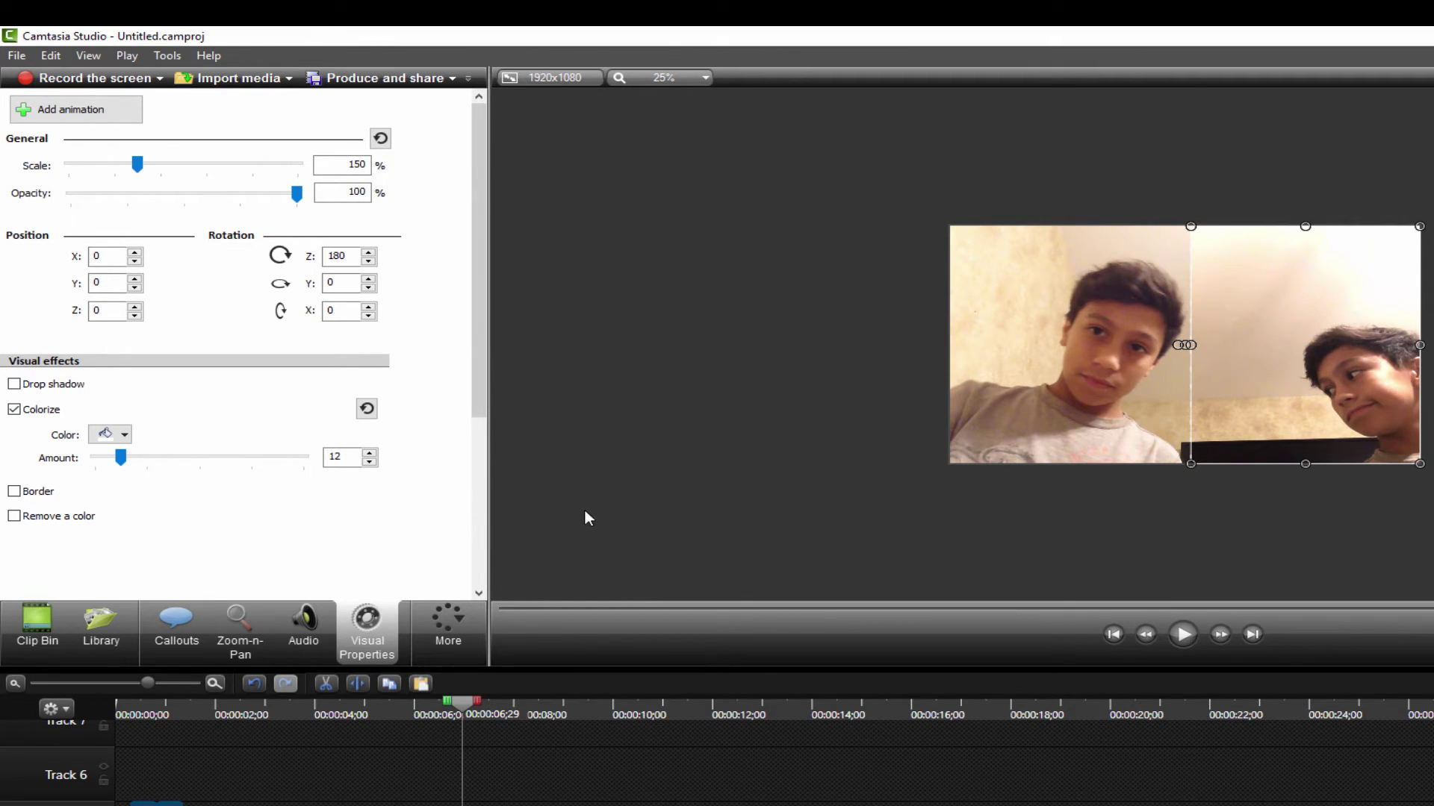
left_click(805, 462)
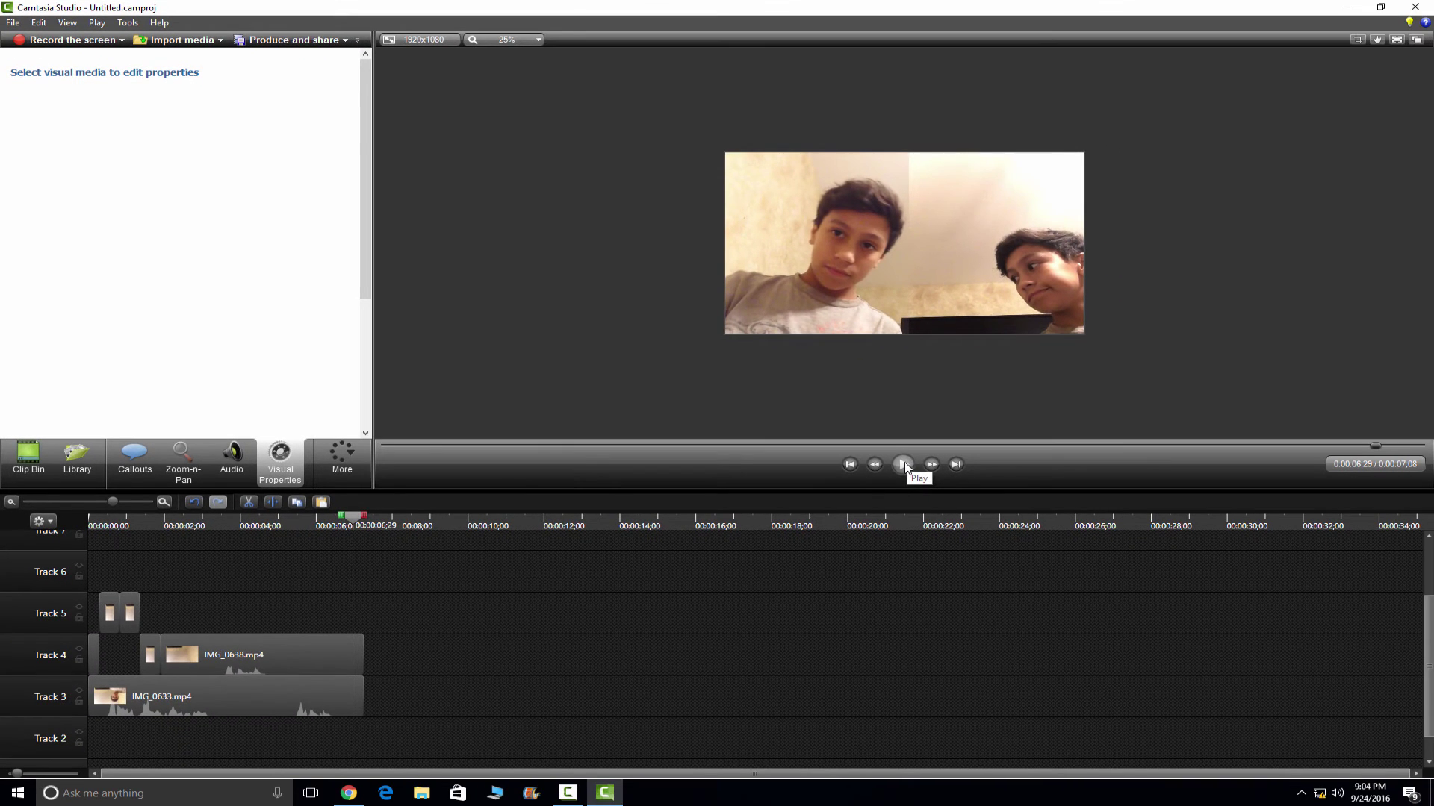
Nudge the left edge of the long IMG_0638.mp4 clip at about 0:00:06;26 and play back the combined shot.
left_click(903, 465)
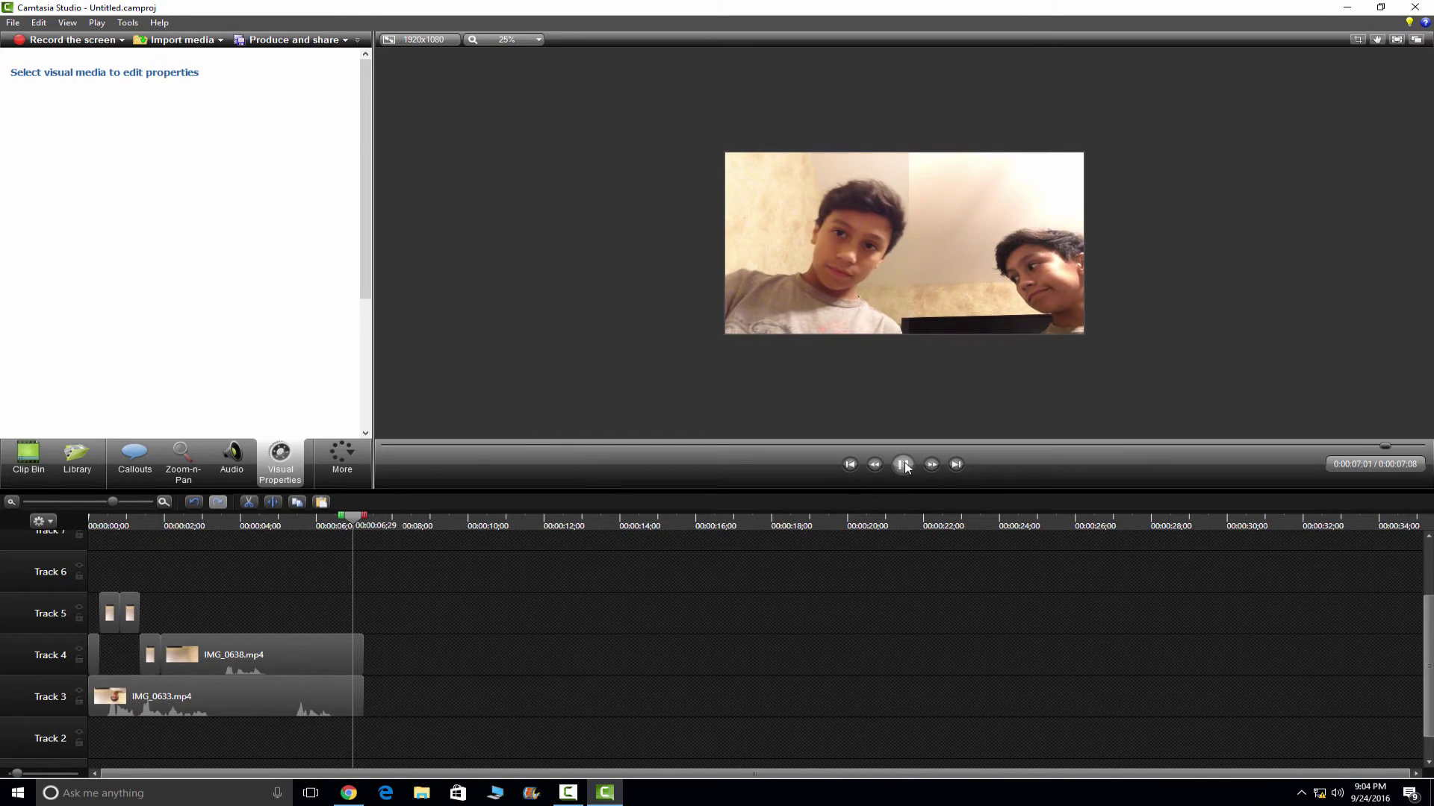
left_click(284, 658)
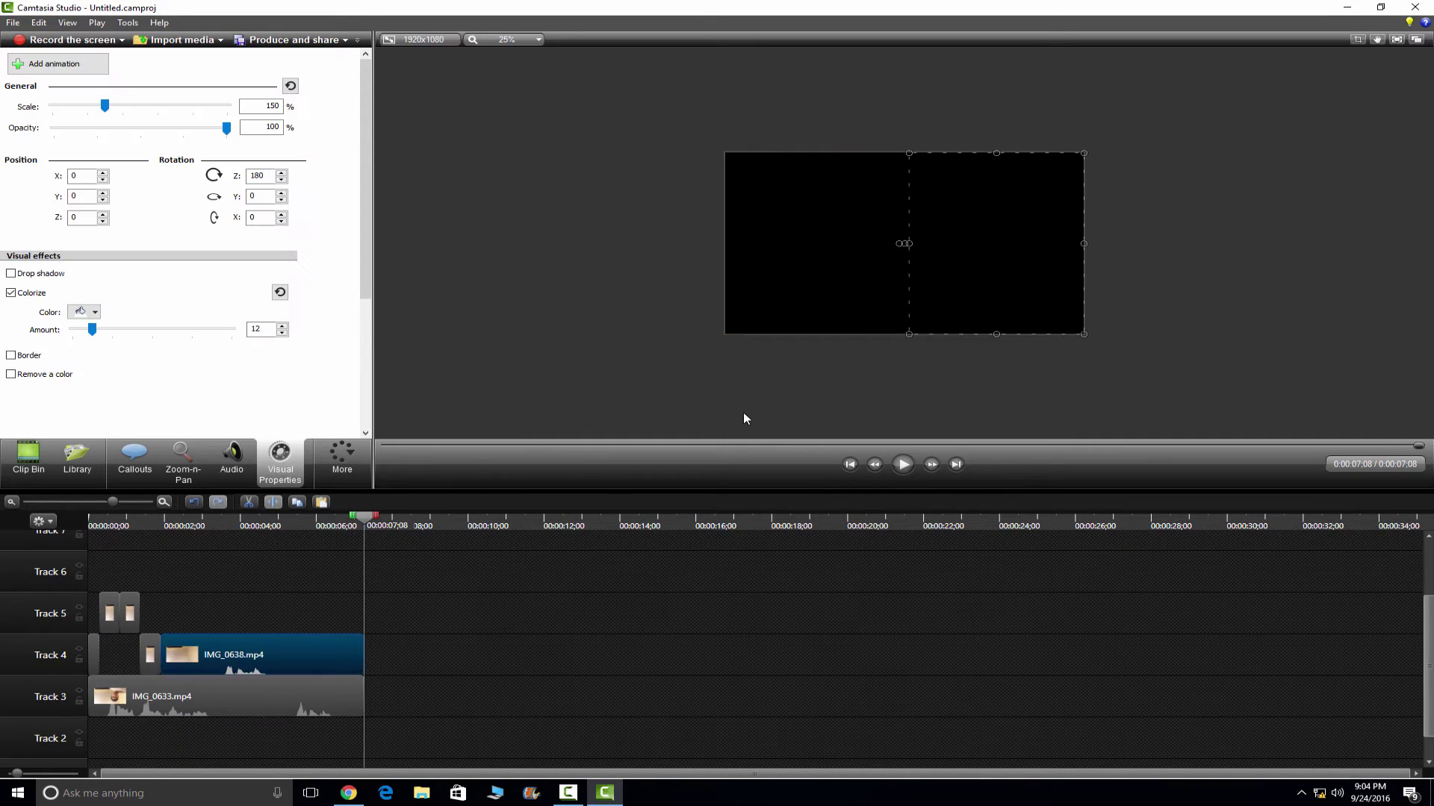
left_click_drag(364, 517, 349, 516)
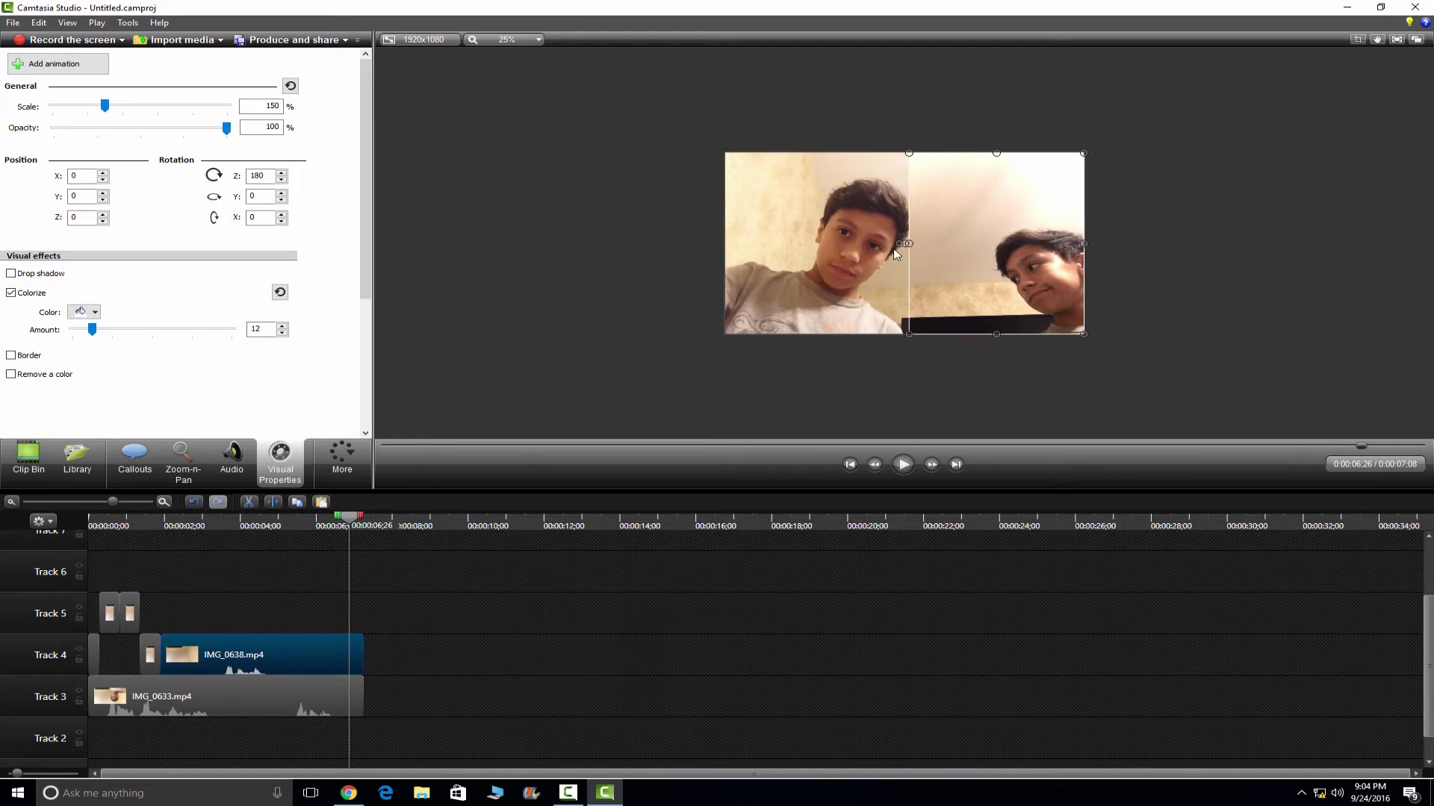
left_click_drag(909, 243, 912, 244)
left_click(835, 423)
left_click(904, 464)
left_click(904, 465)
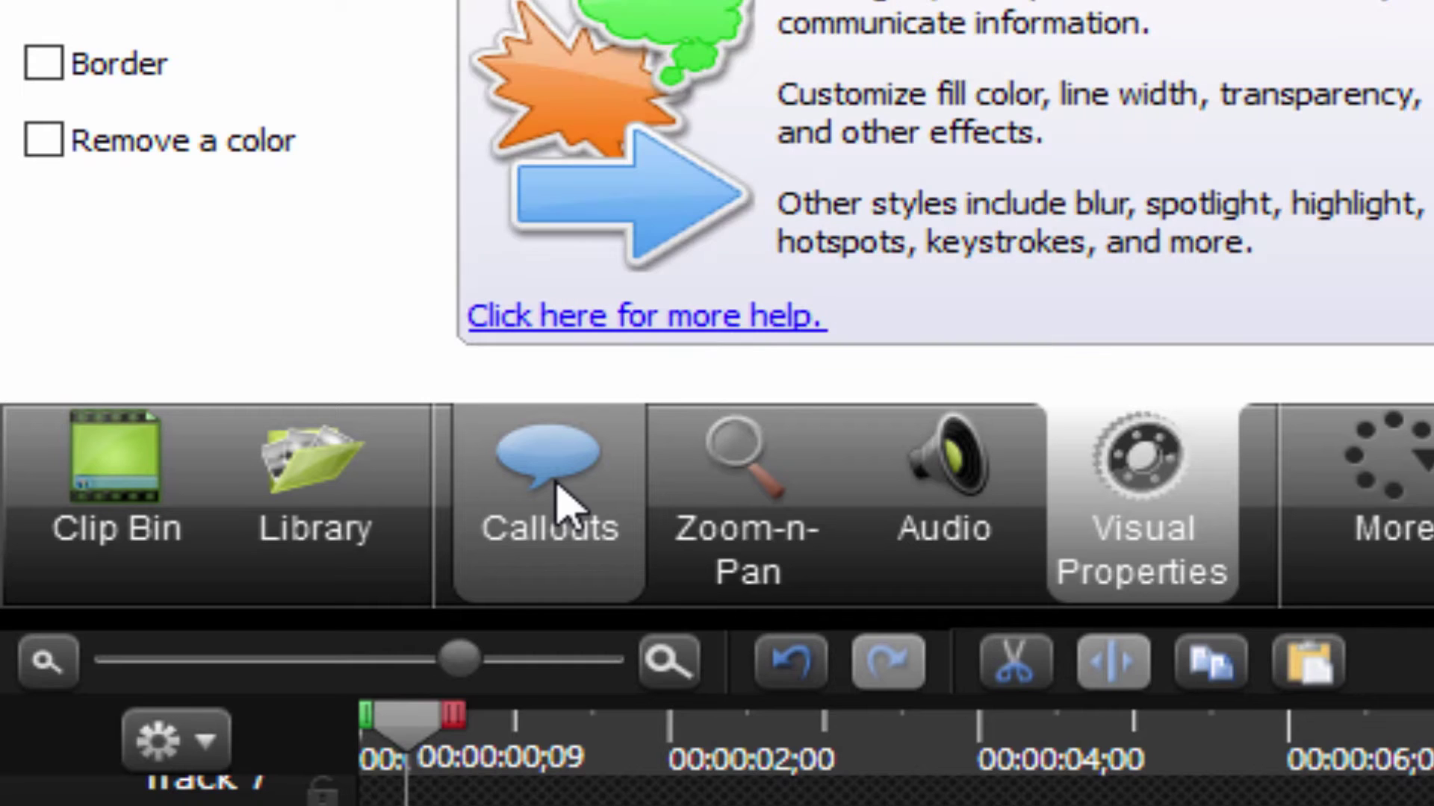
Browse the callout shapes and add a Blur callout on Track 6 at the start of the timeline.
left_click(562, 506)
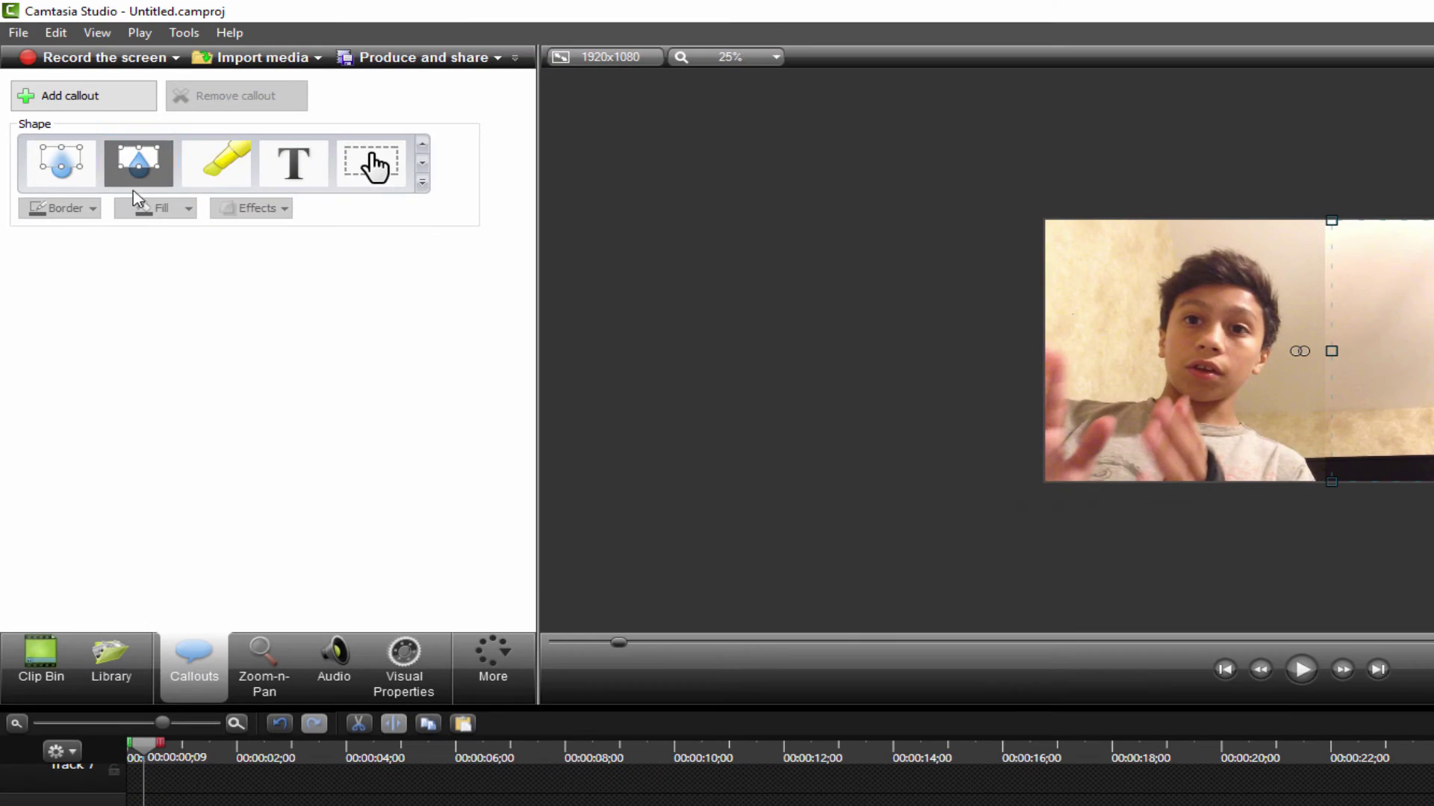
left_click(422, 157)
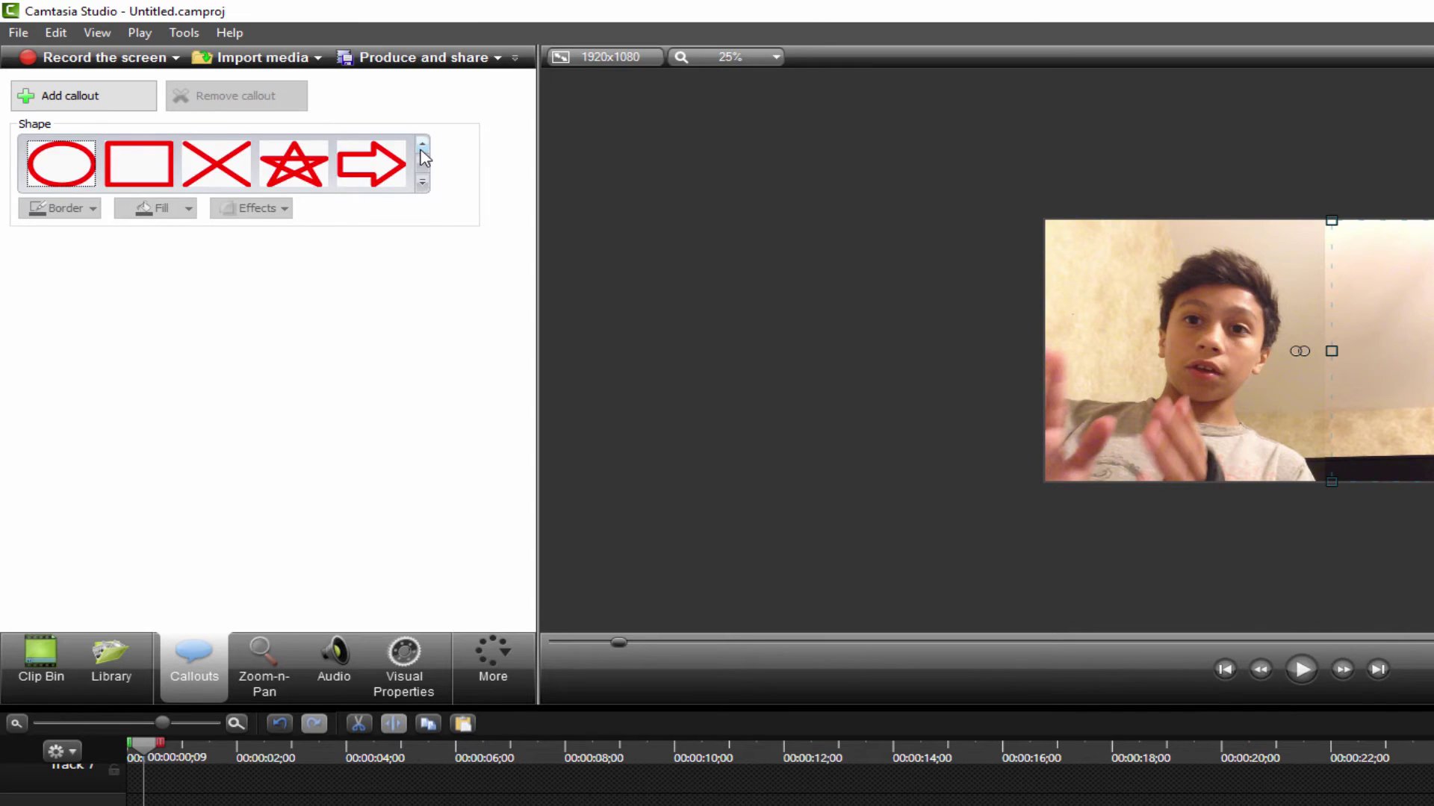
left_click(422, 157)
left_click(422, 151)
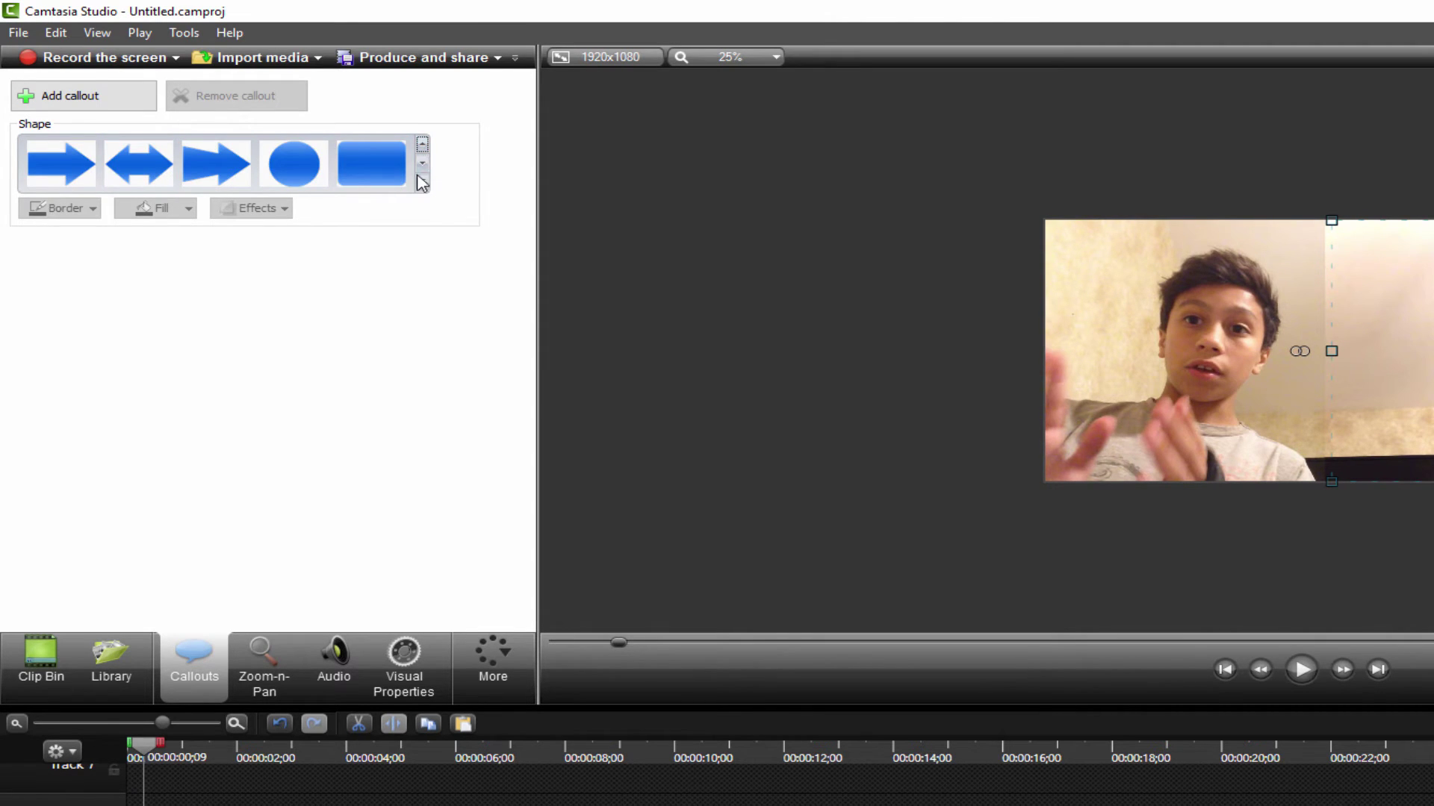
left_click(422, 172)
left_click(422, 165)
left_click(422, 164)
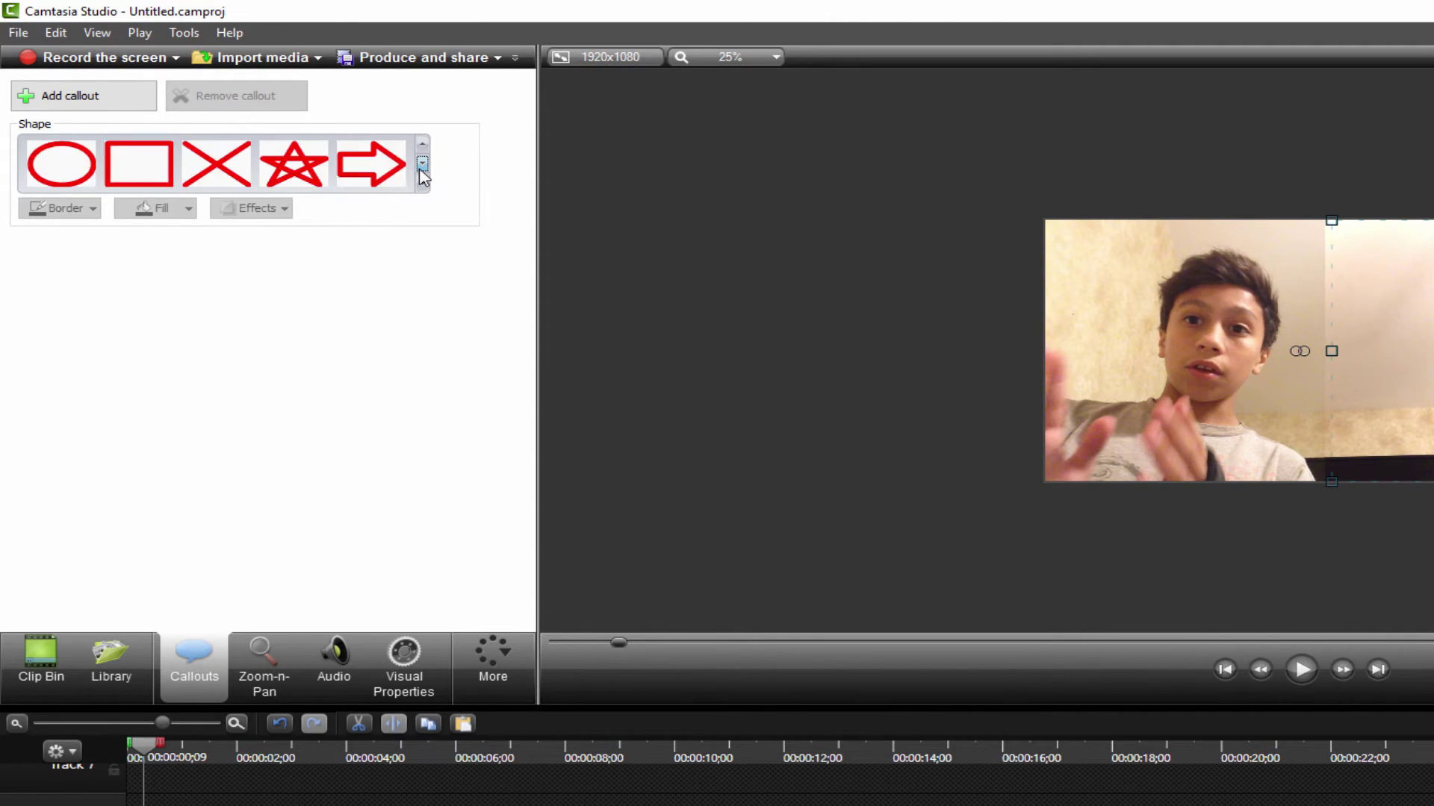
left_click(422, 164)
left_click(422, 163)
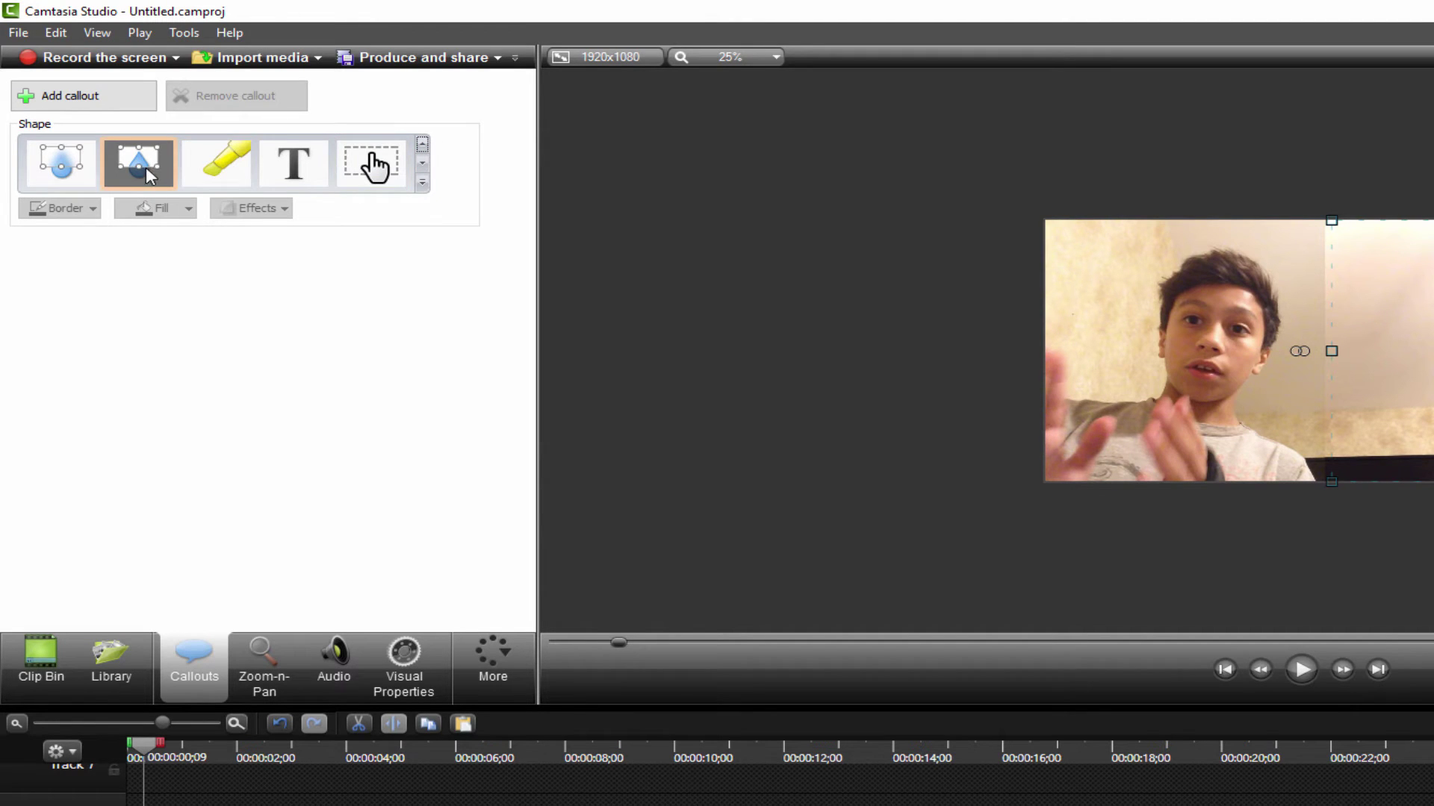
left_click(89, 176)
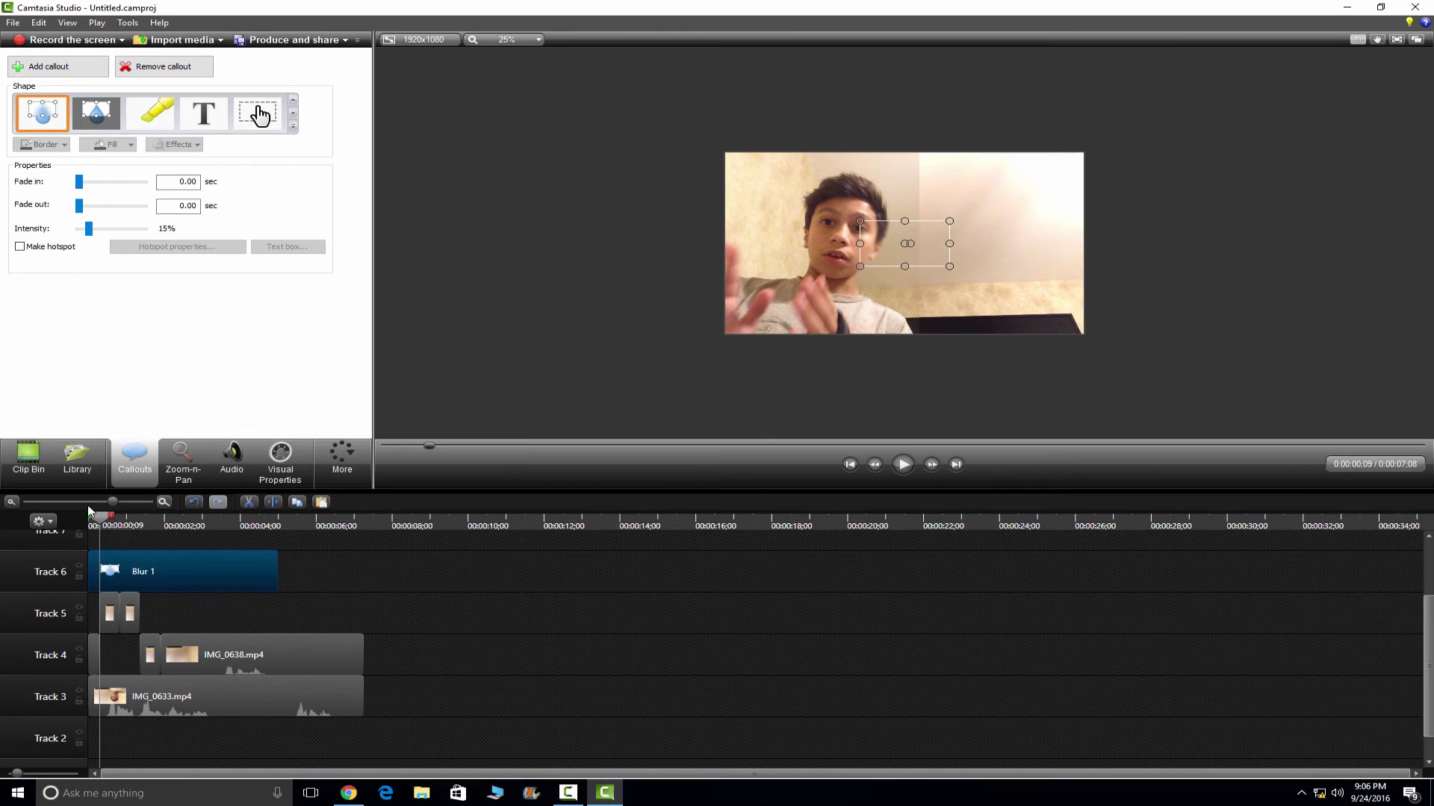
left_click(90, 524)
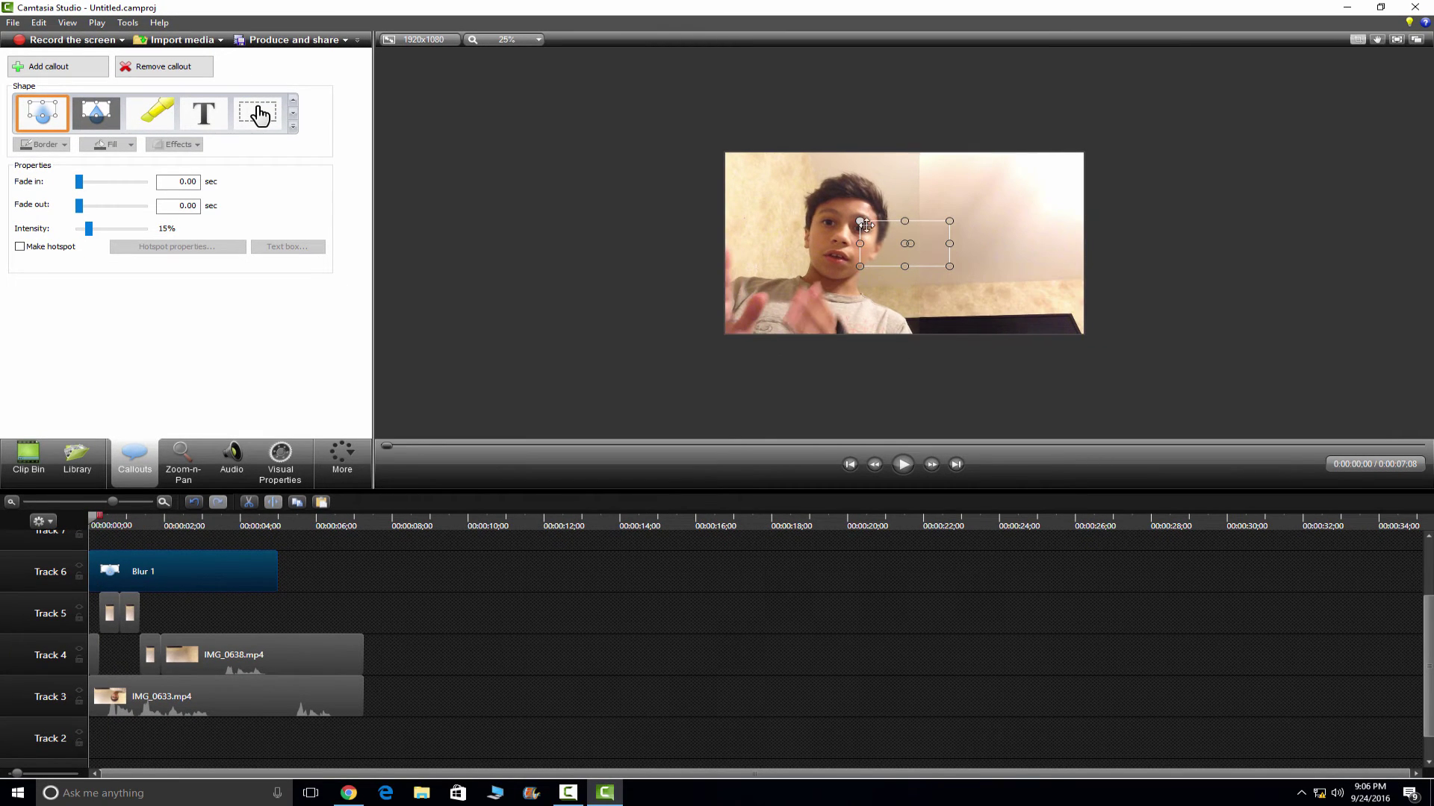
Narrow the Blur callout towards the seam between the two videos and set its intensity to 100%.
left_click_drag(860, 242, 949, 242)
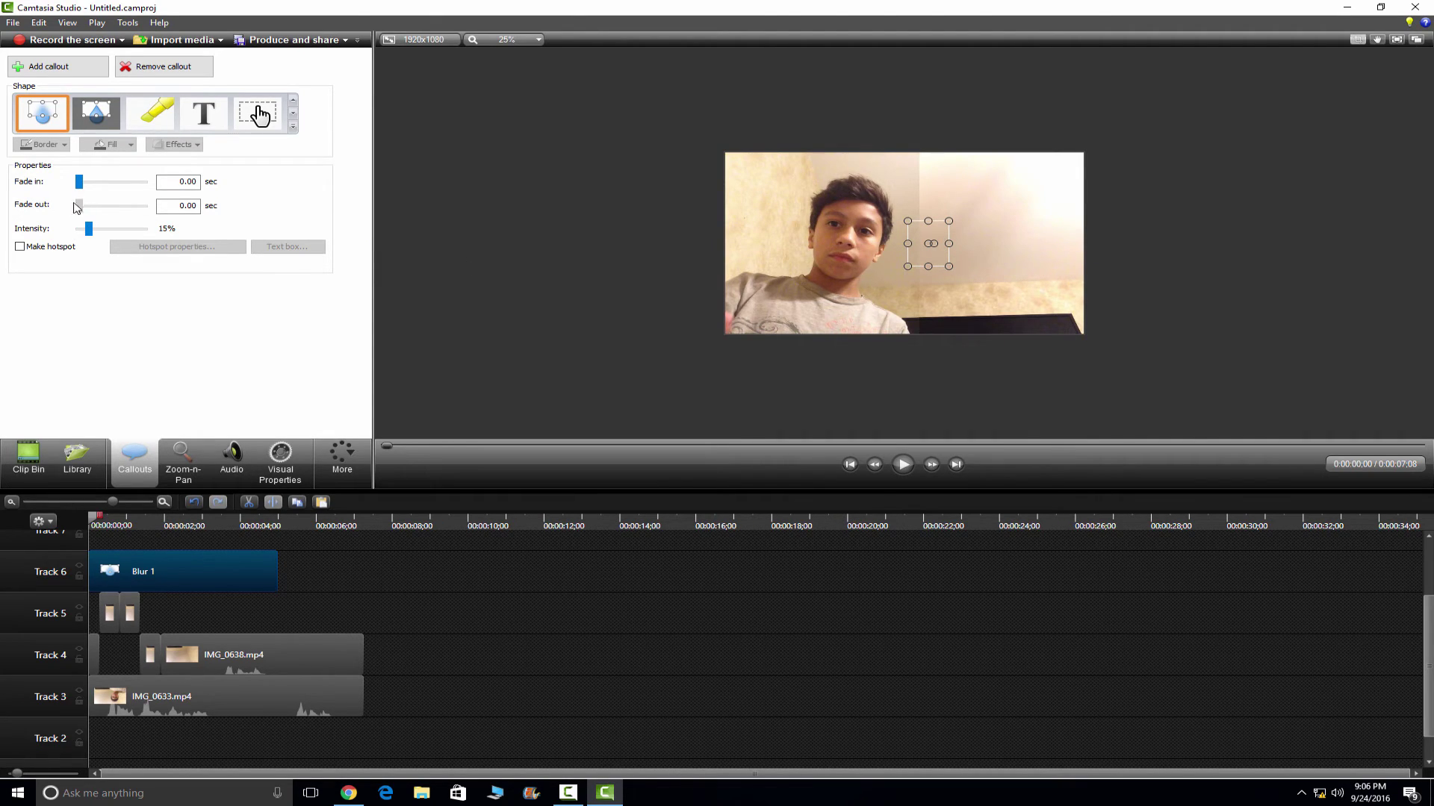
left_click_drag(89, 228, 194, 231)
left_click_drag(950, 244, 920, 220)
left_click(923, 203)
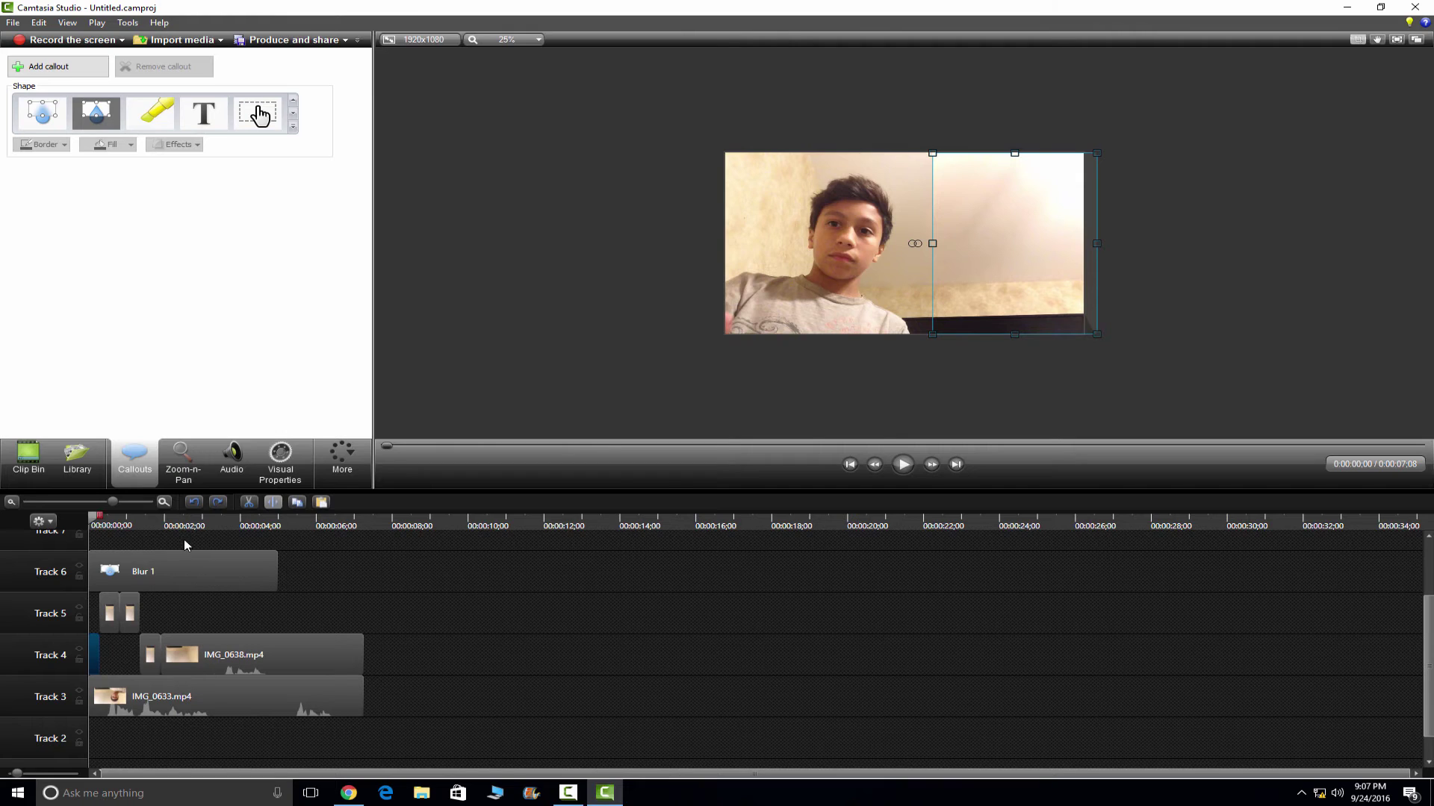
Reshape the Blur callout into a tall, narrow strip along the seam between the two videos.
left_click(139, 571)
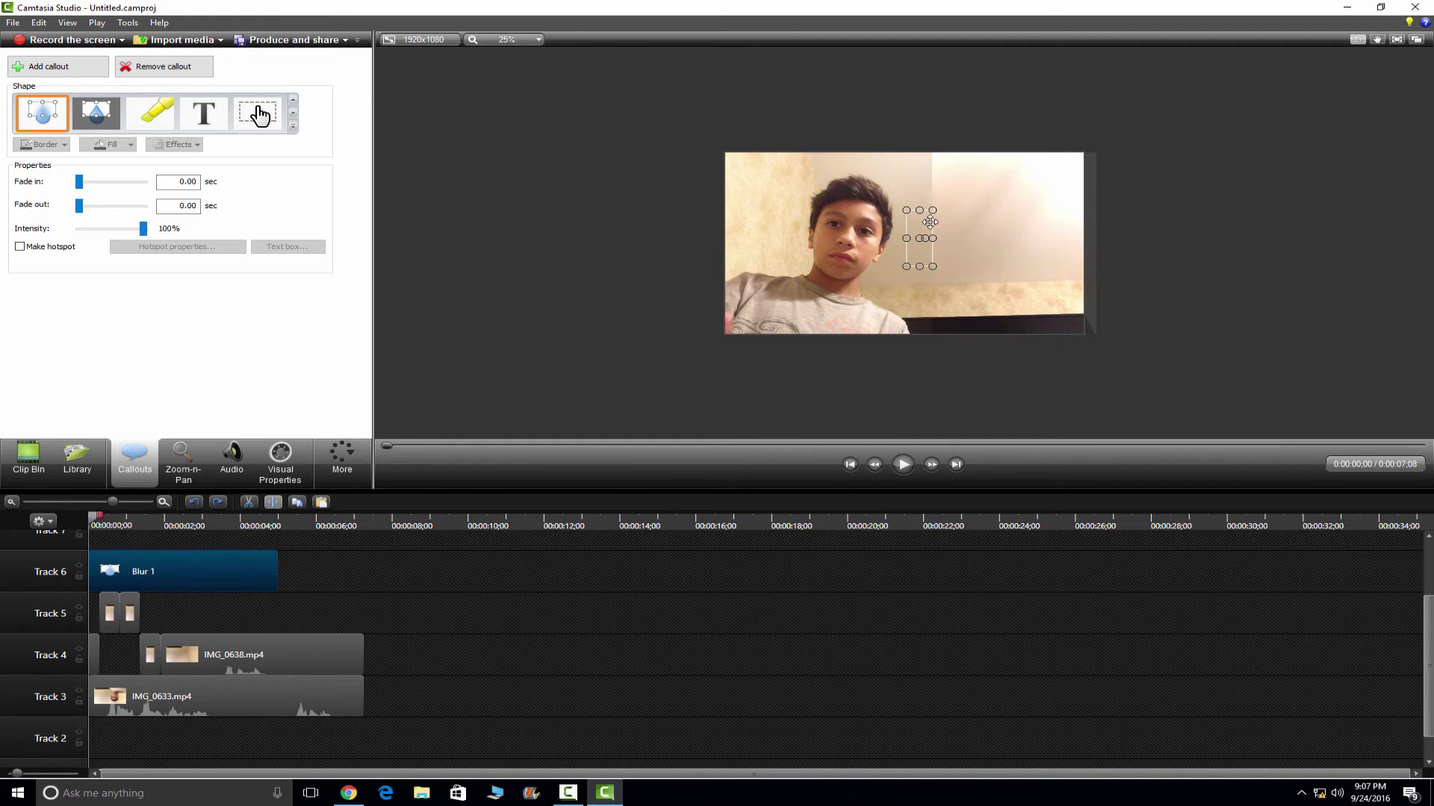
left_click_drag(922, 228, 945, 320)
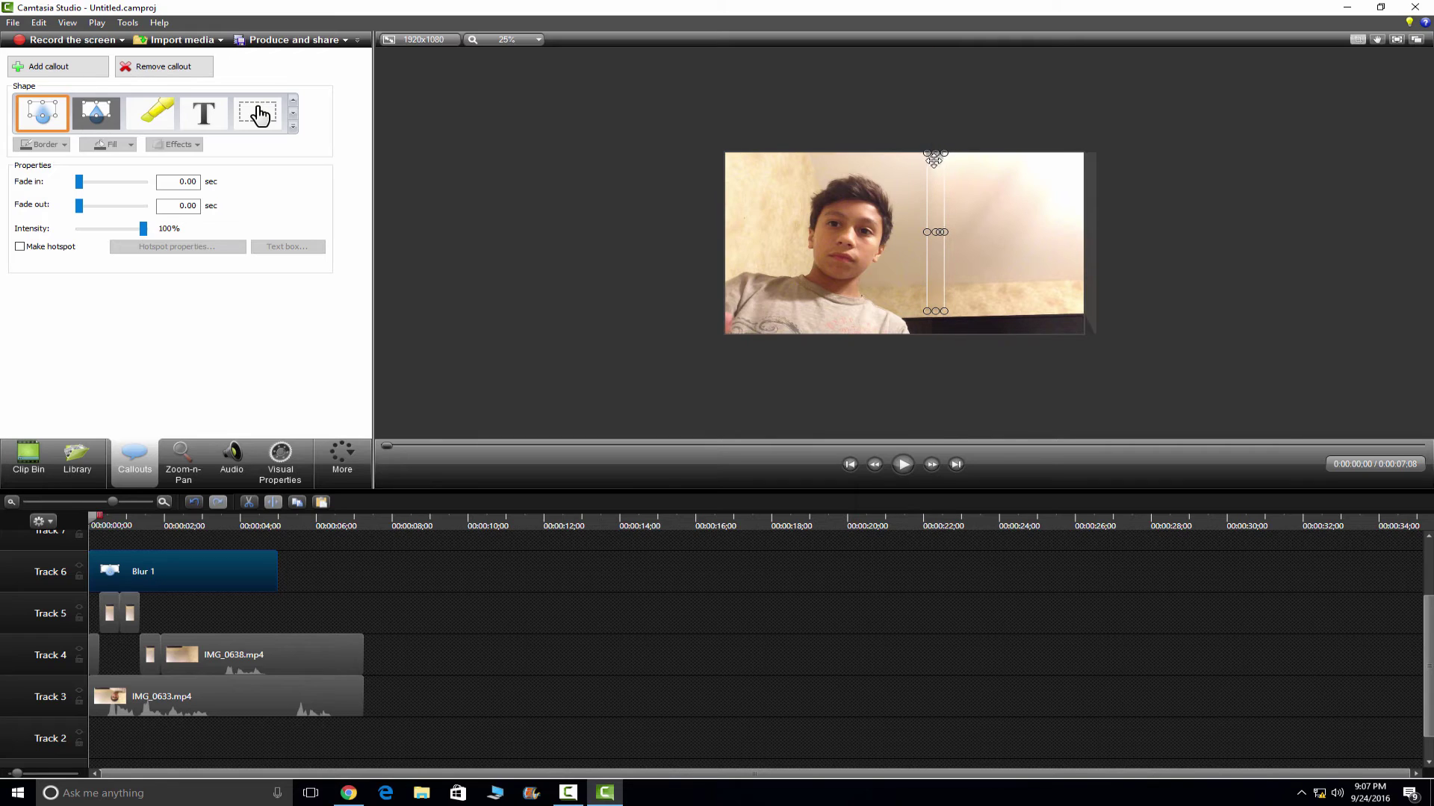
left_click(676, 247)
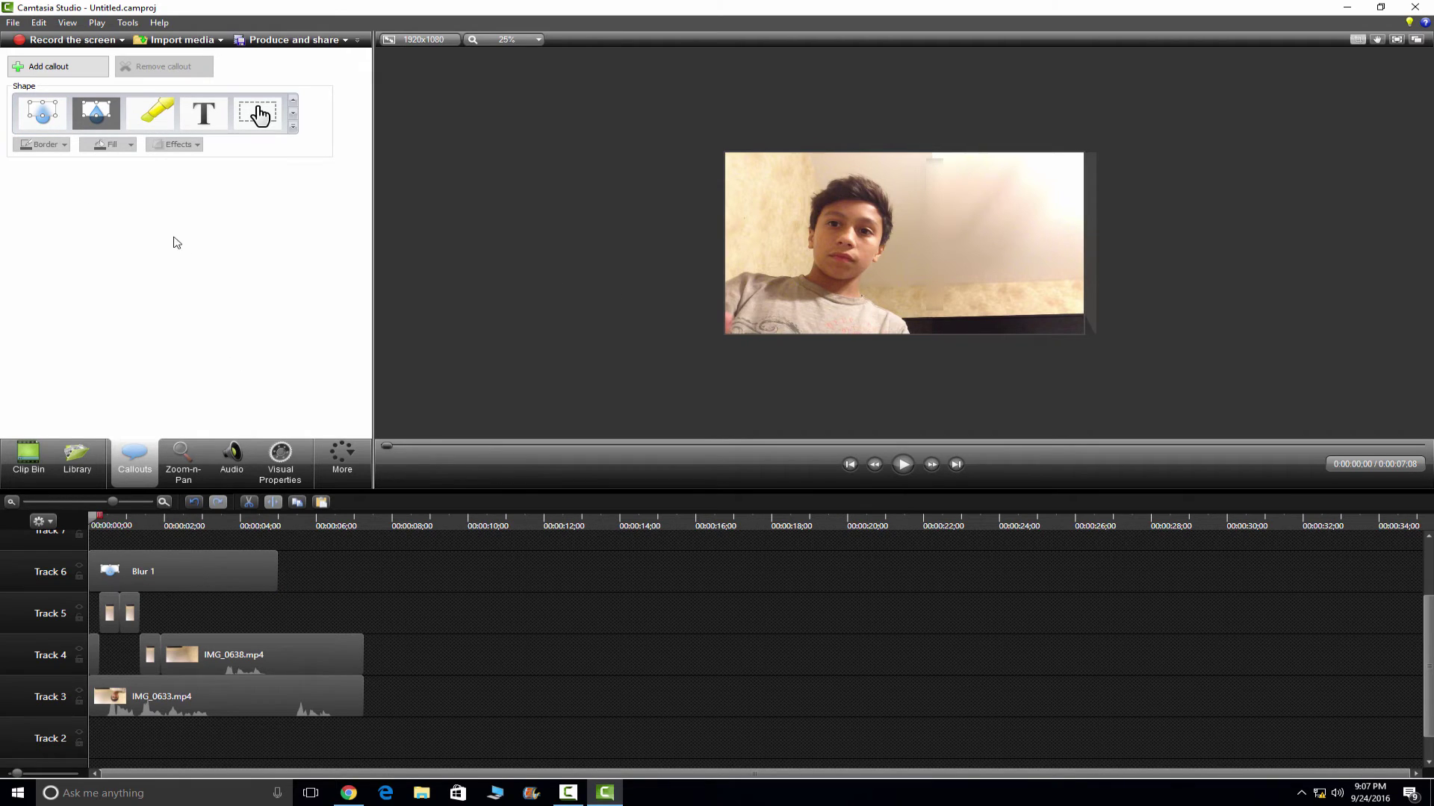
Lower the intensity of the Blur callout on Track 6.
left_click(231, 572)
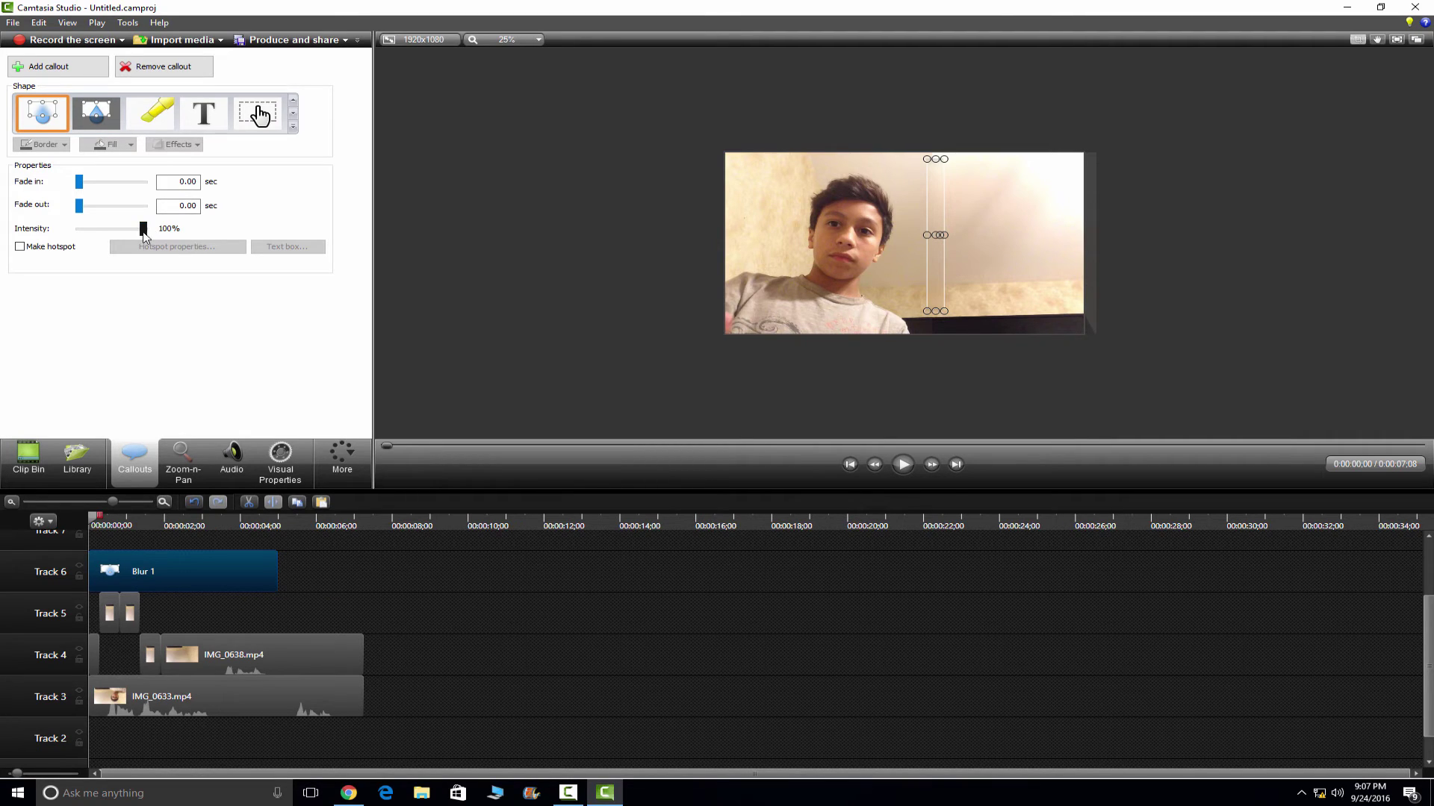
left_click_drag(145, 230, 77, 221)
left_click(92, 227)
left_click(560, 224)
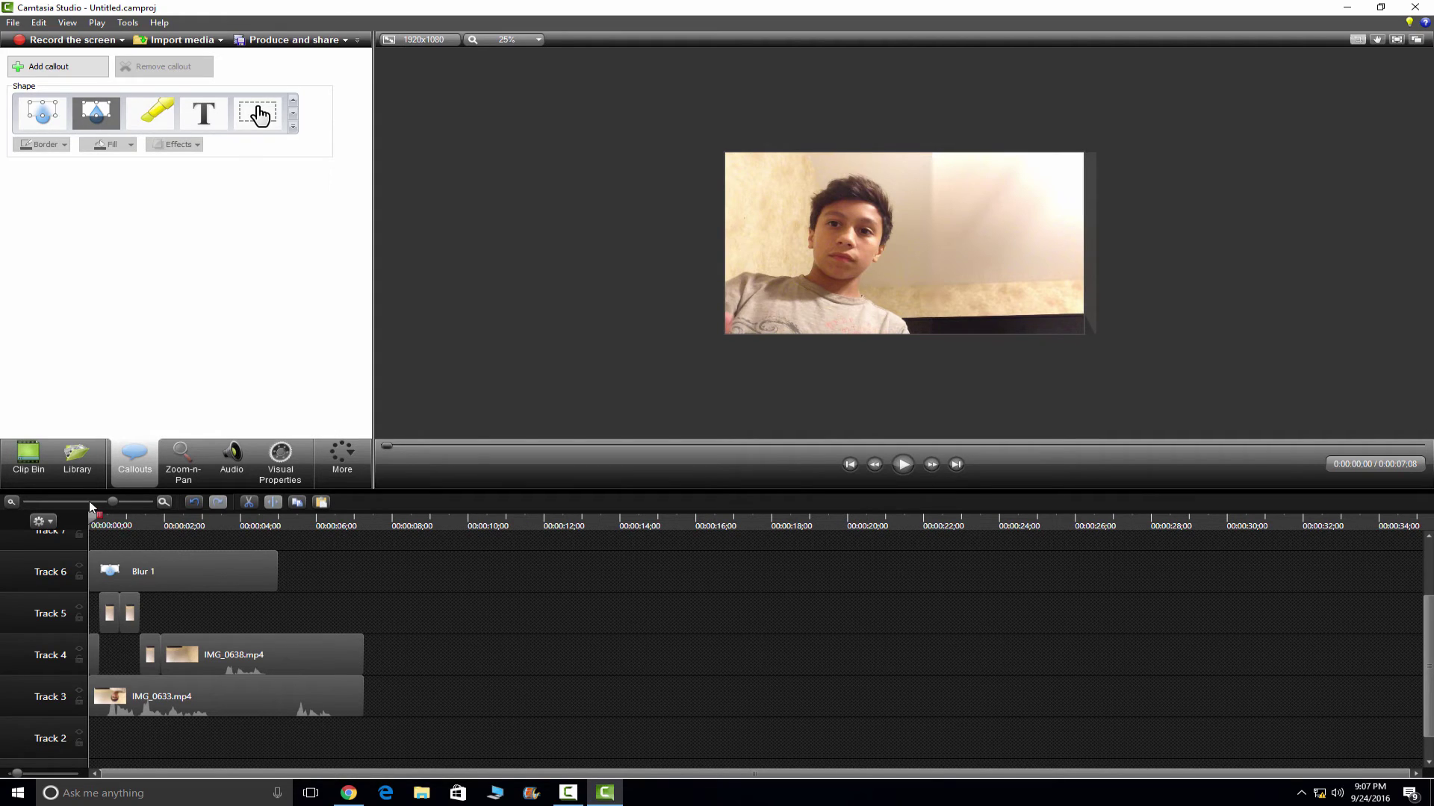
Produce the video with the 1920 1080 HD preset under the name jkghjkdfgsjkfs, watch the result, and close the player.
left_click(326, 43)
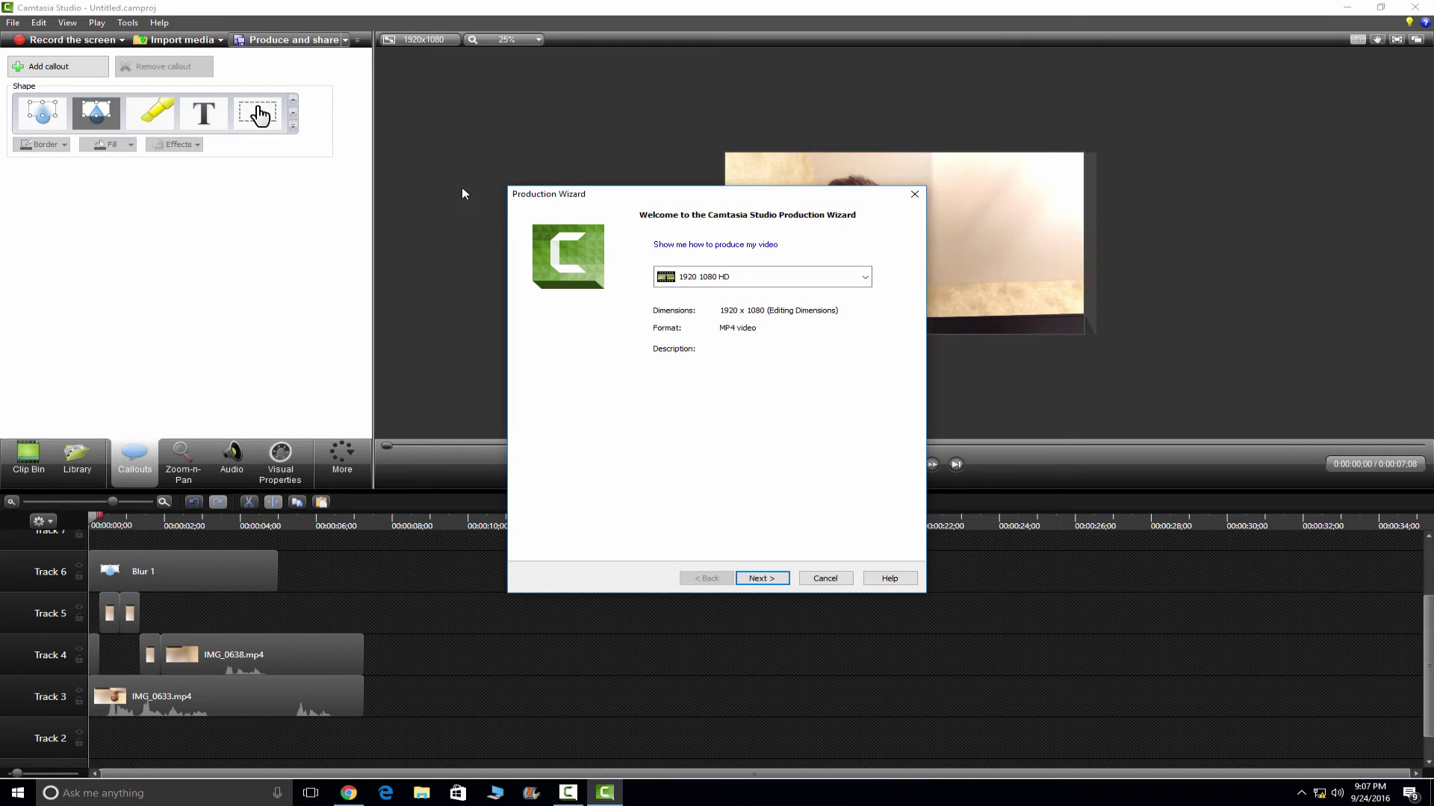
left_click(761, 578)
type("Spud Sports")
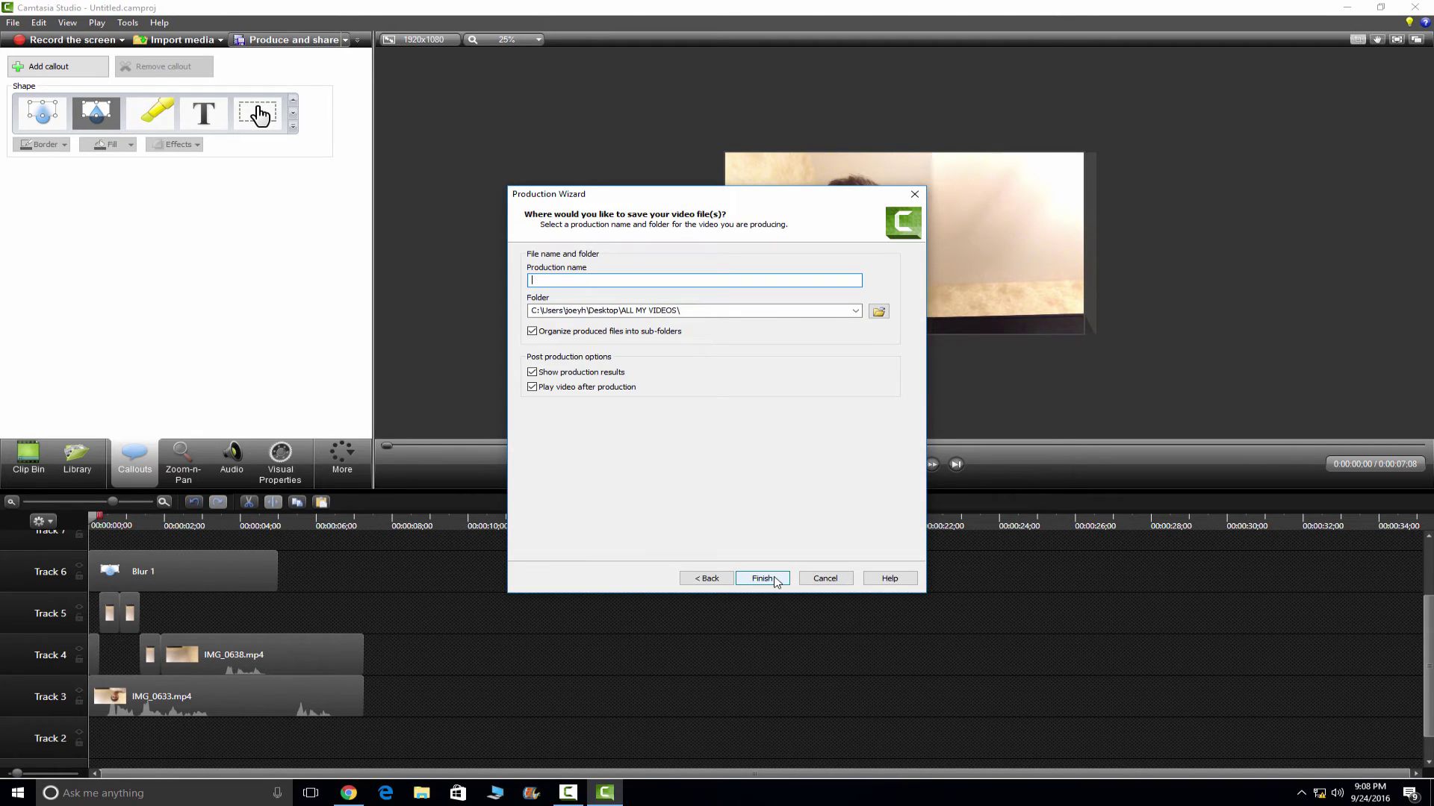
left_click(762, 578)
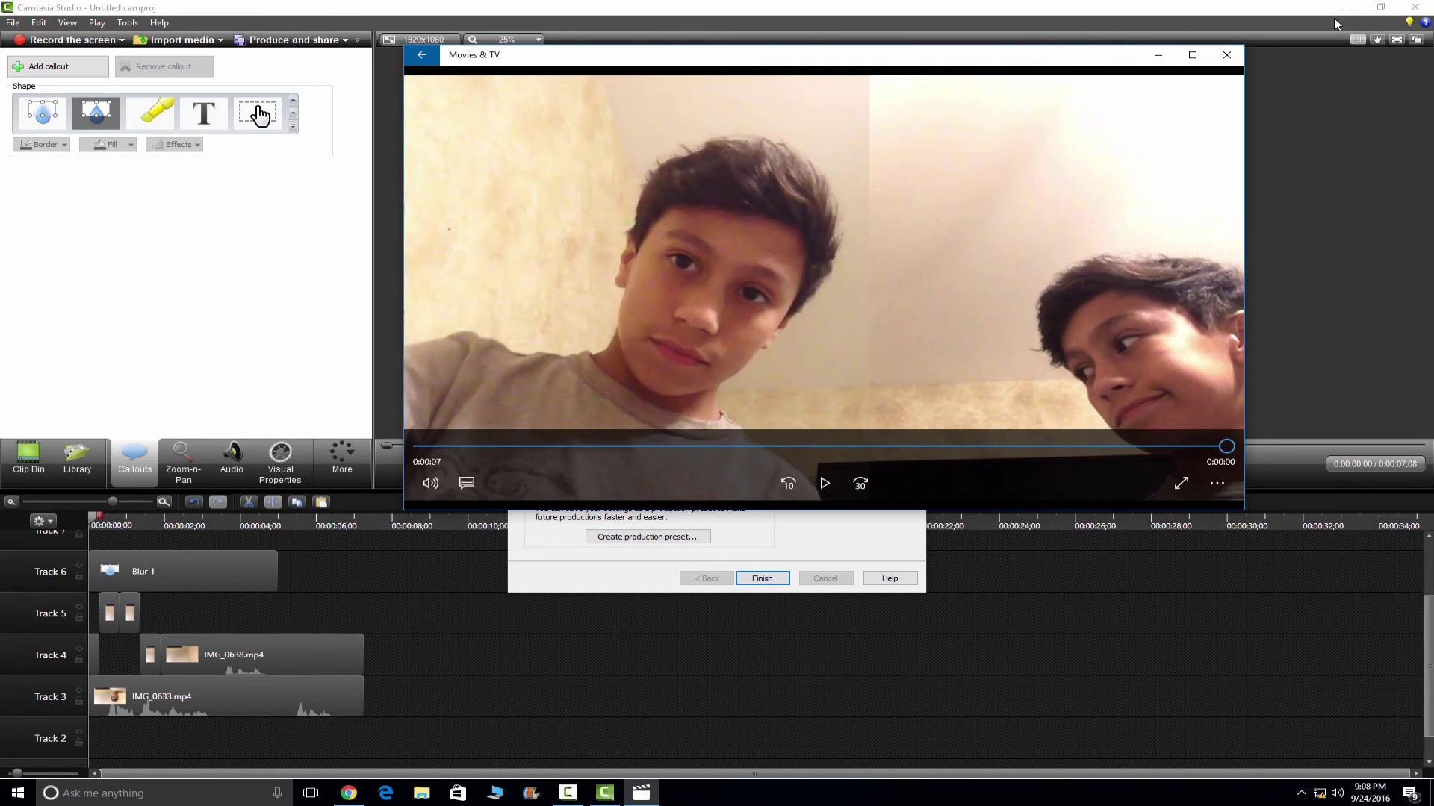
left_click(1228, 55)
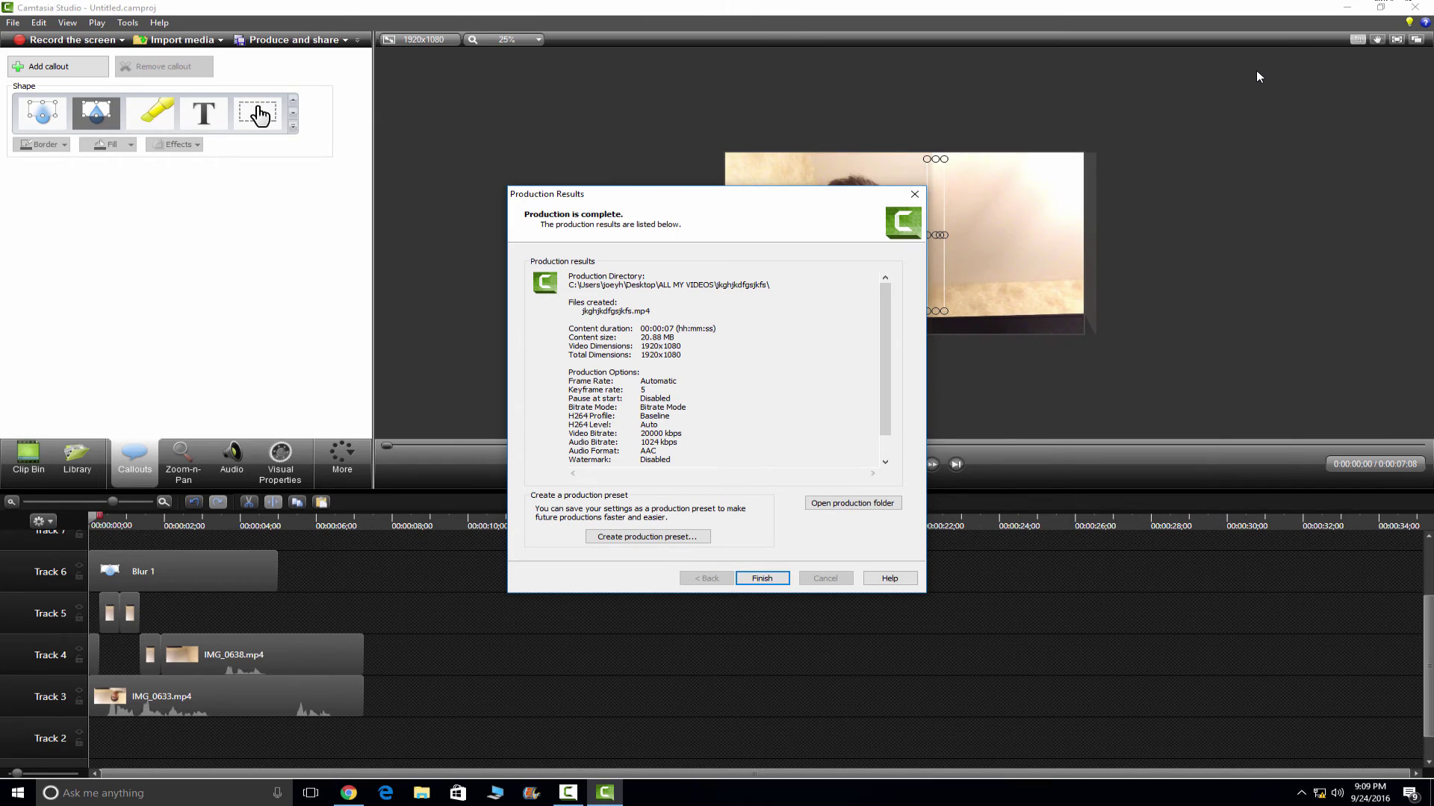